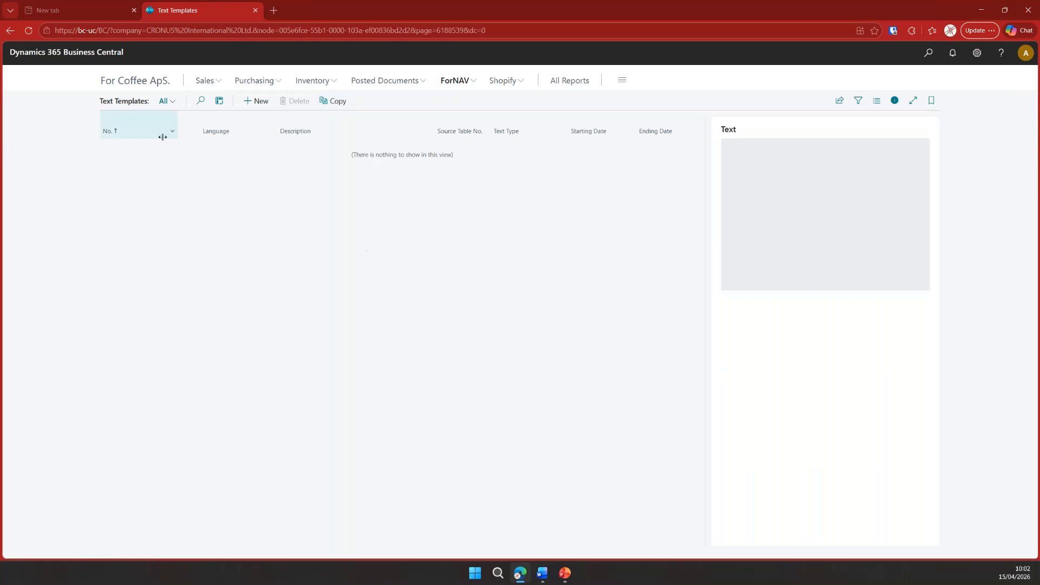
- Create a text template numbered ILD PROMO MASTER with the description "ILD Promo master"
{"action": "left_click", "coordinate": [260, 103]}
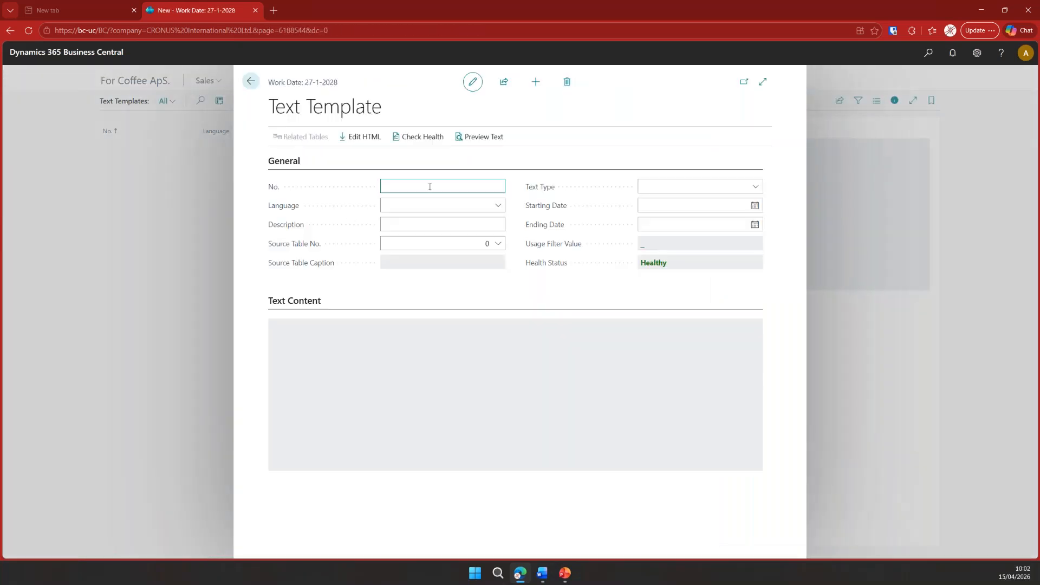
{"action": "type", "text": "ild promo master"}
{"action": "key", "text": "Tab"}
{"action": "key", "text": "Tab"}
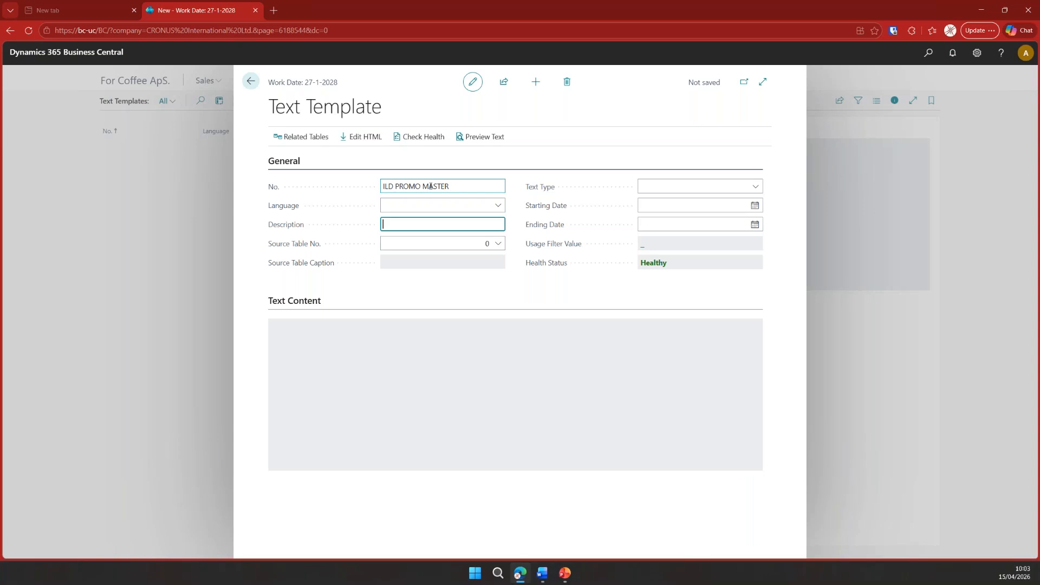
{"action": "type", "text": "ILD Promo master"}
{"action": "key", "text": "Tab"}
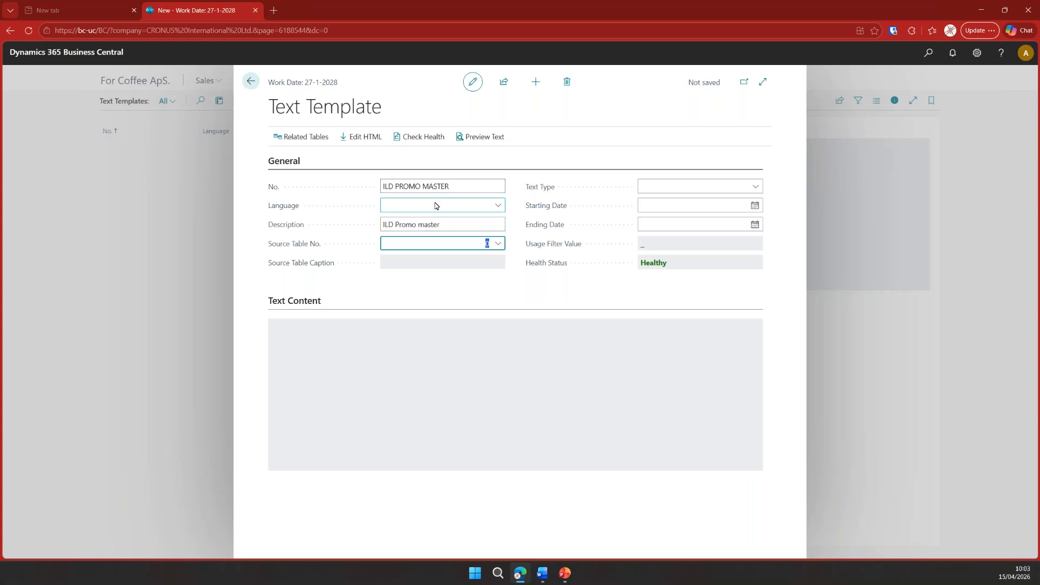
- Examine the new template's source table field and its list of related tables, and return to the template card
{"action": "left_click", "coordinate": [482, 243]}
{"action": "mouse_move", "coordinate": [530, 269]}
{"action": "left_click", "coordinate": [561, 292]}
{"action": "left_click", "coordinate": [305, 137]}
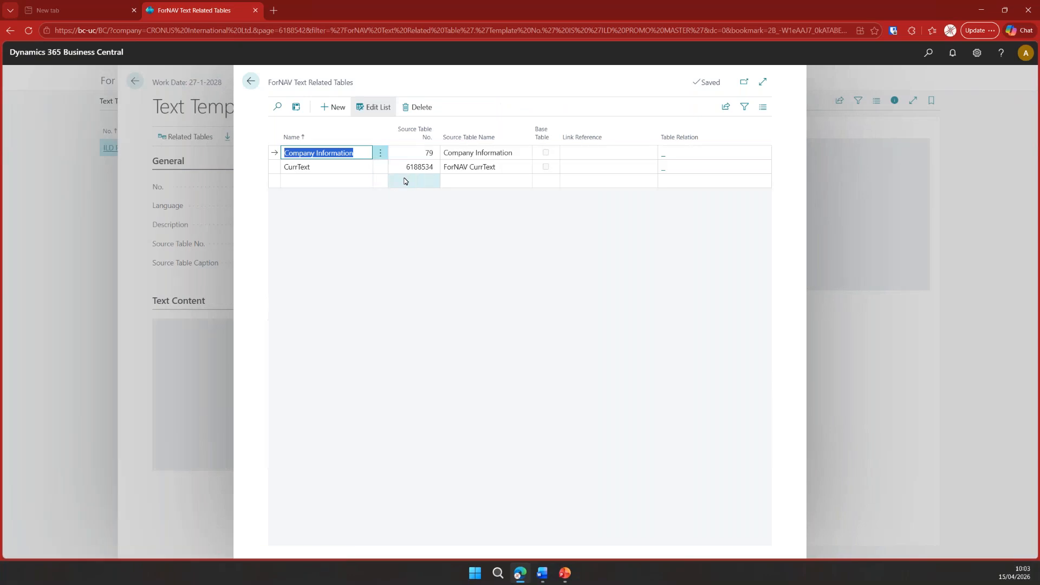
{"action": "left_click", "coordinate": [250, 83]}
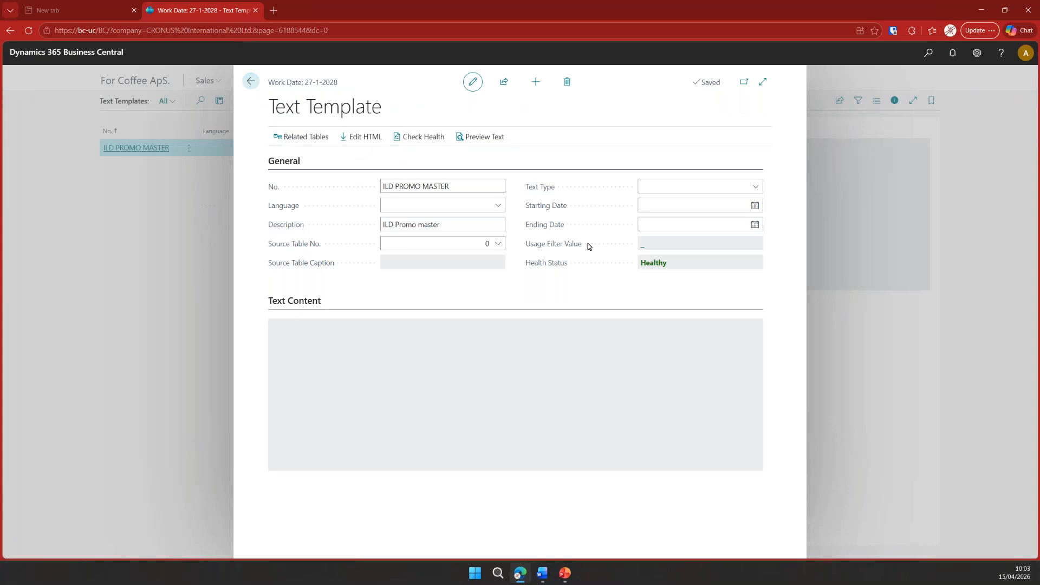
- Set the template's text type to POST and paste the Word promo text and image into its content, keeping the Word formatting
{"action": "left_click", "coordinate": [756, 187]}
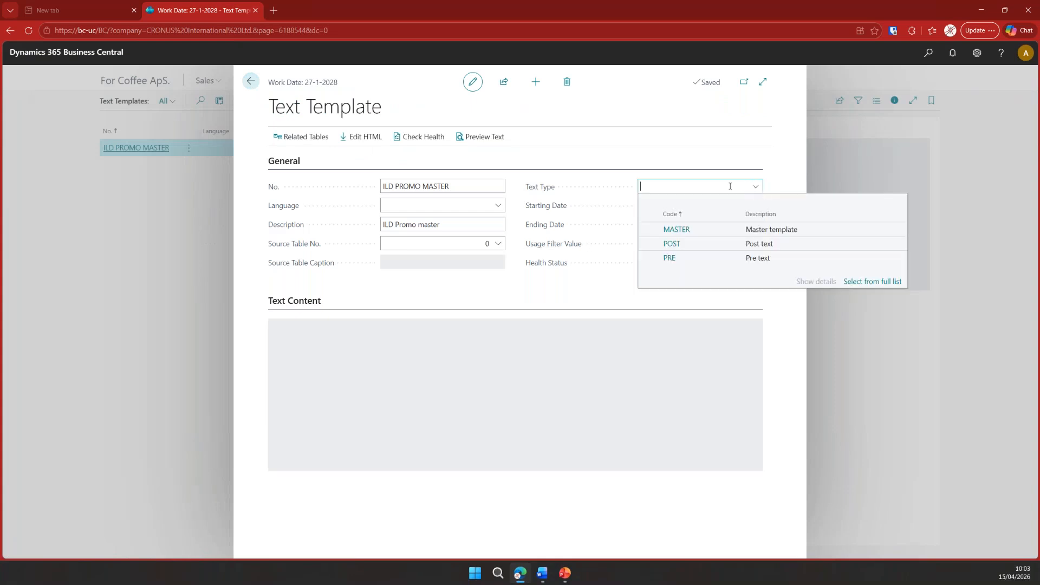
{"action": "left_click", "coordinate": [705, 248]}
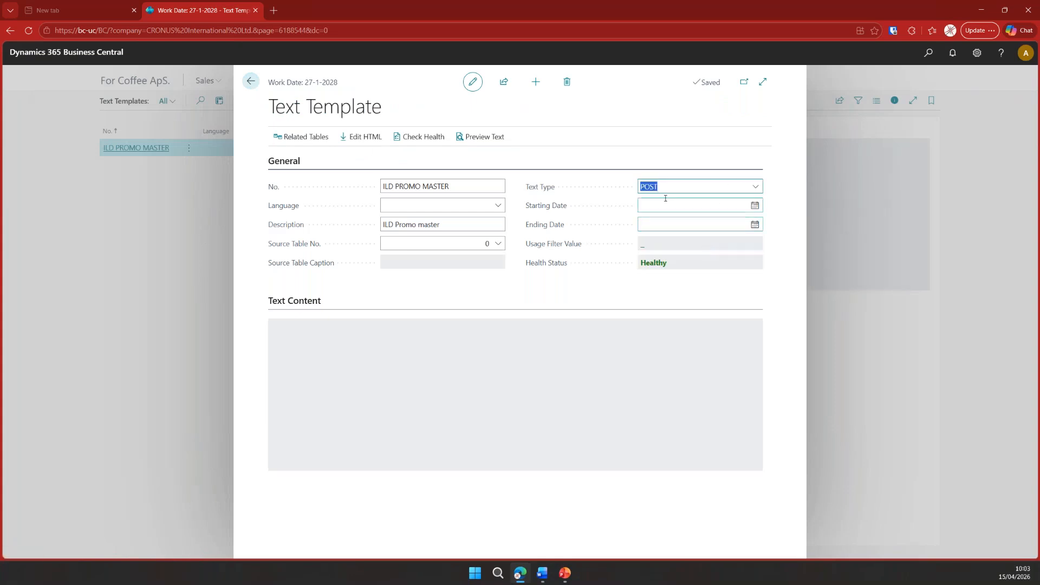
{"action": "left_click", "coordinate": [642, 301]}
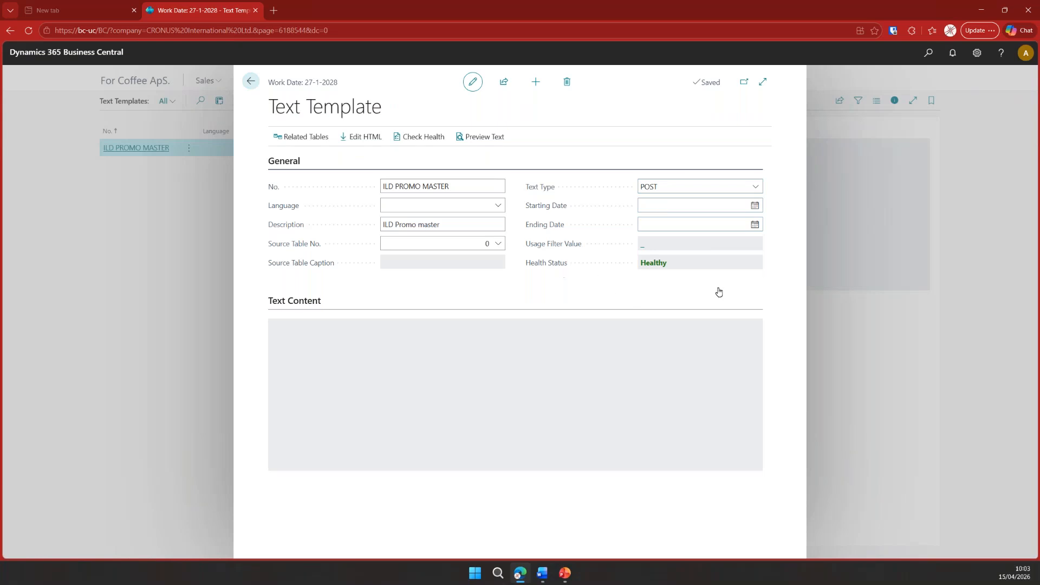
{"action": "left_click", "coordinate": [366, 138]}
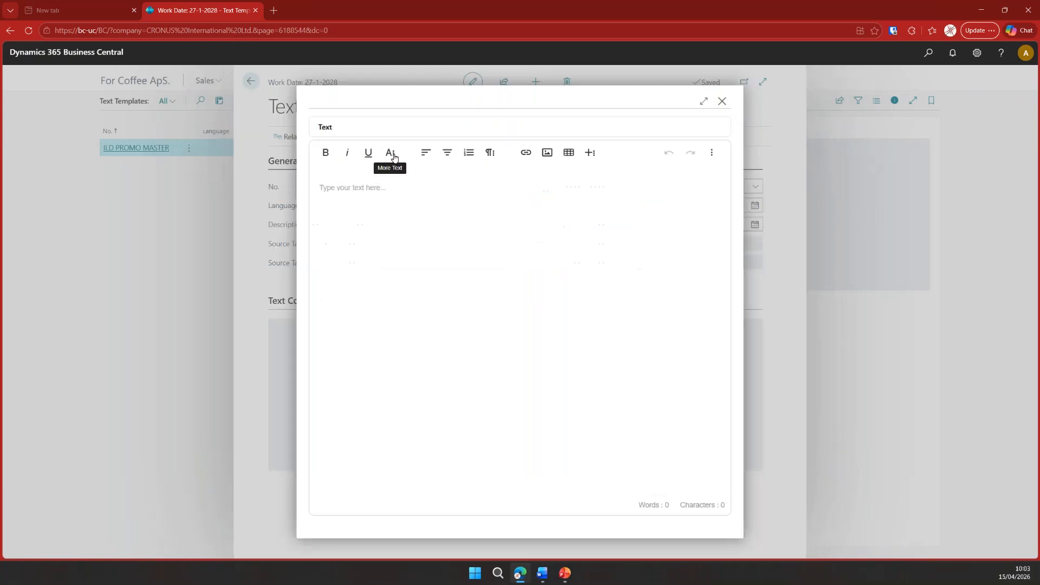
{"action": "key", "text": "ctrl+v"}
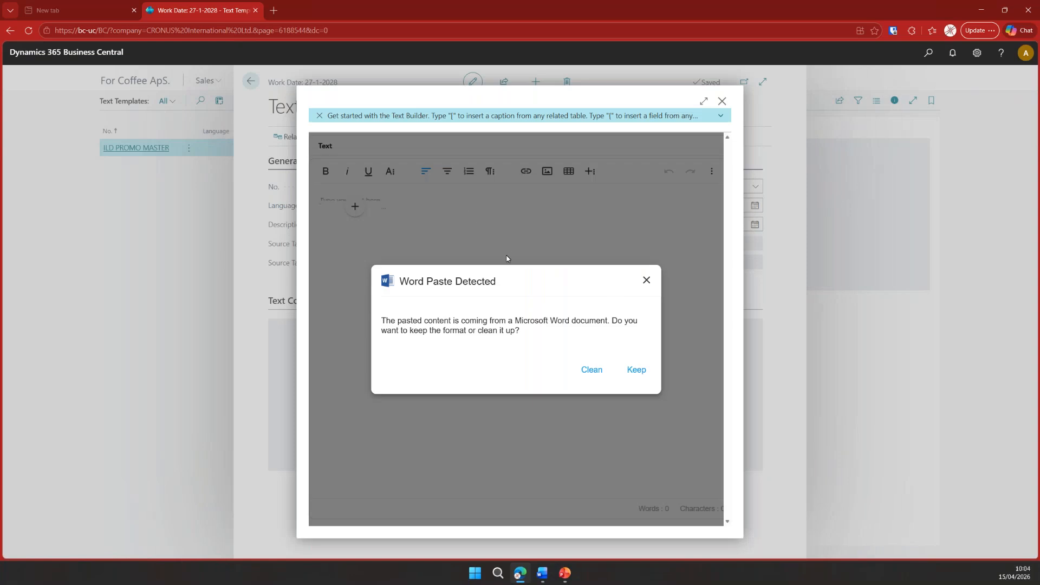
{"action": "left_click", "coordinate": [638, 371]}
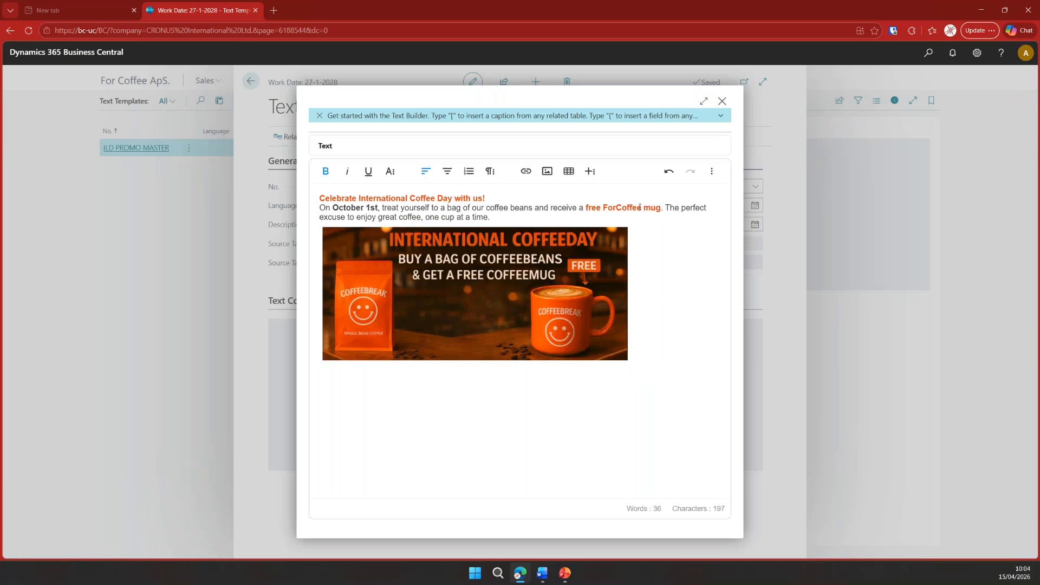
- Replace the word "ForCoffee" before "mug" with the Company Information.Name field and return to the template list
{"action": "key", "text": "ctrl+BackSpace"}
{"action": "type", "text": "{"}
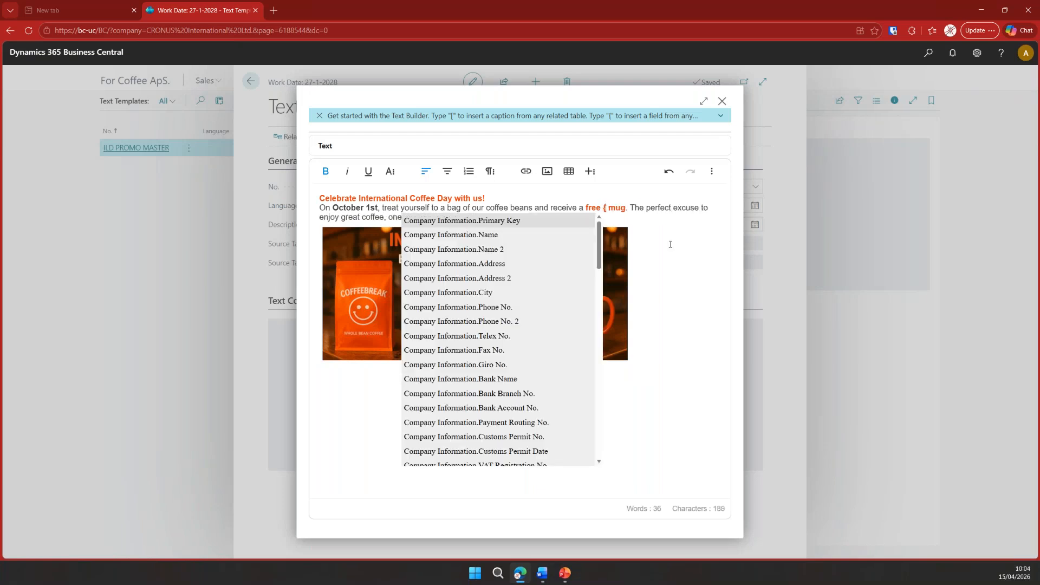
{"action": "type", "text": "name"}
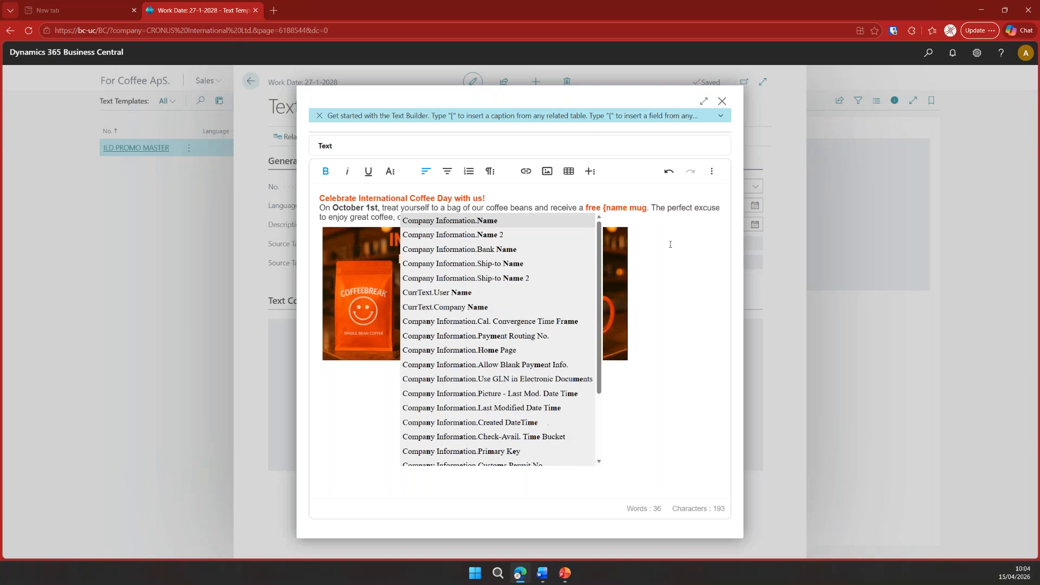
{"action": "left_click", "coordinate": [548, 222]}
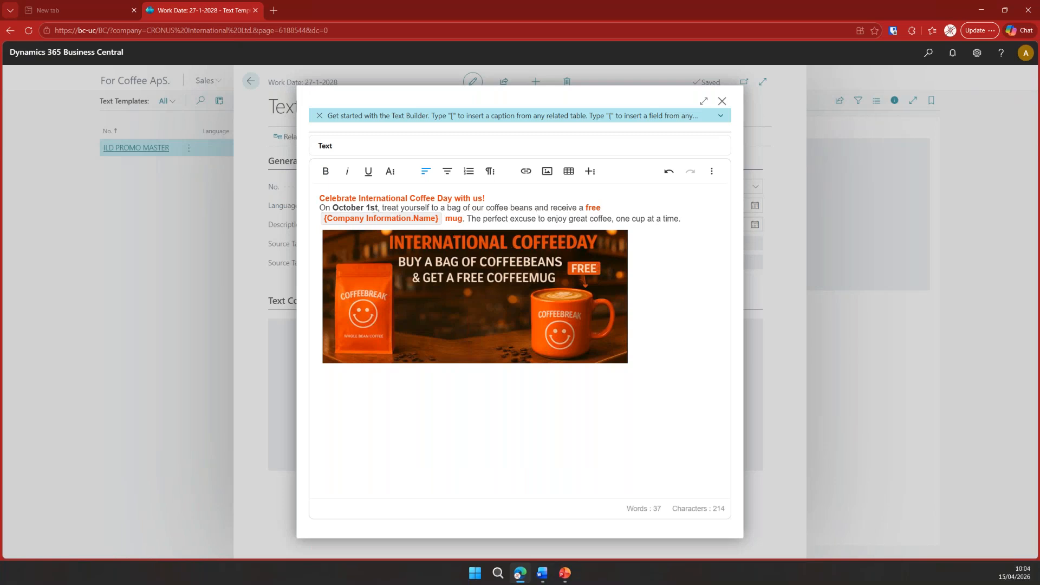
{"action": "left_click", "coordinate": [723, 102]}
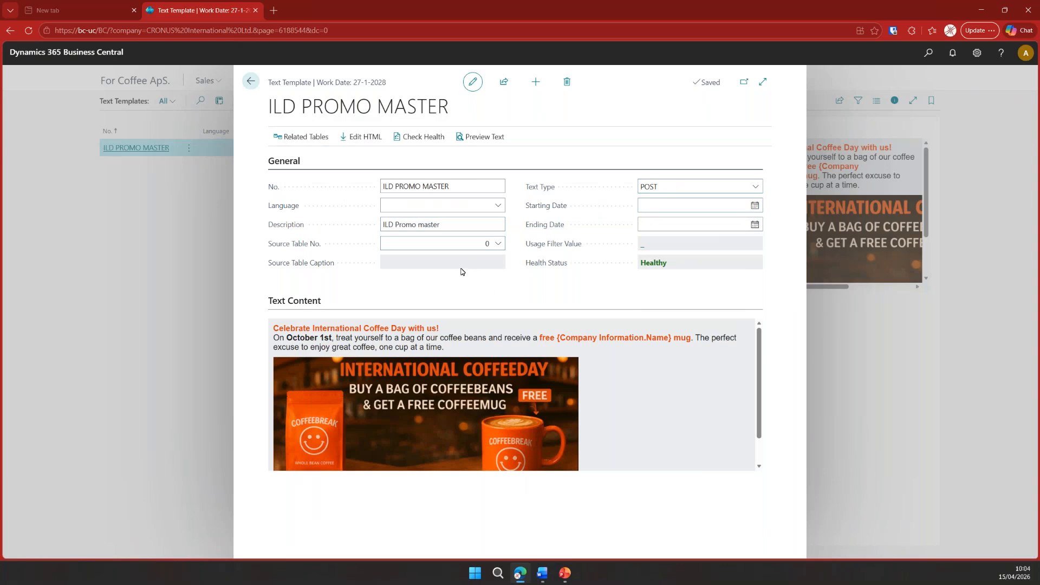
{"action": "left_click", "coordinate": [251, 81]}
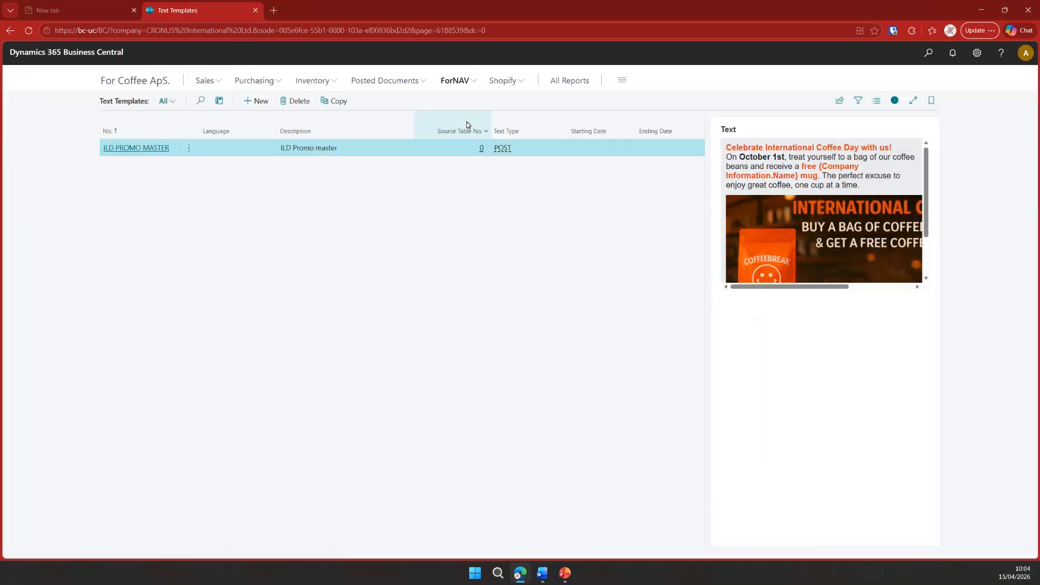
- Run the sales Order report from the ForNAV standard reports, preview it with the last used filters, and close it
{"action": "left_click", "coordinate": [469, 85]}
{"action": "left_click", "coordinate": [130, 101]}
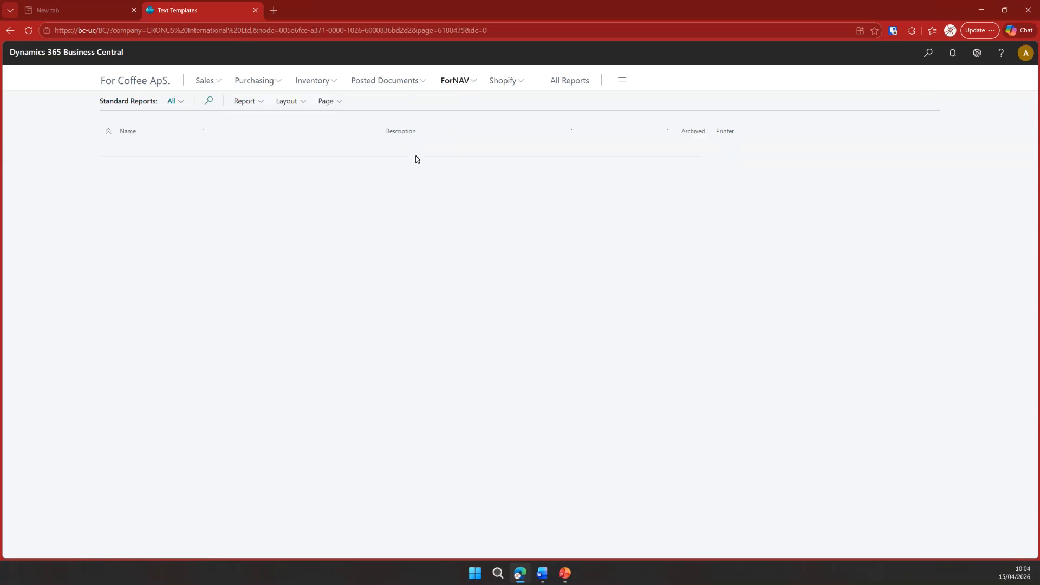
{"action": "left_click", "coordinate": [265, 267]}
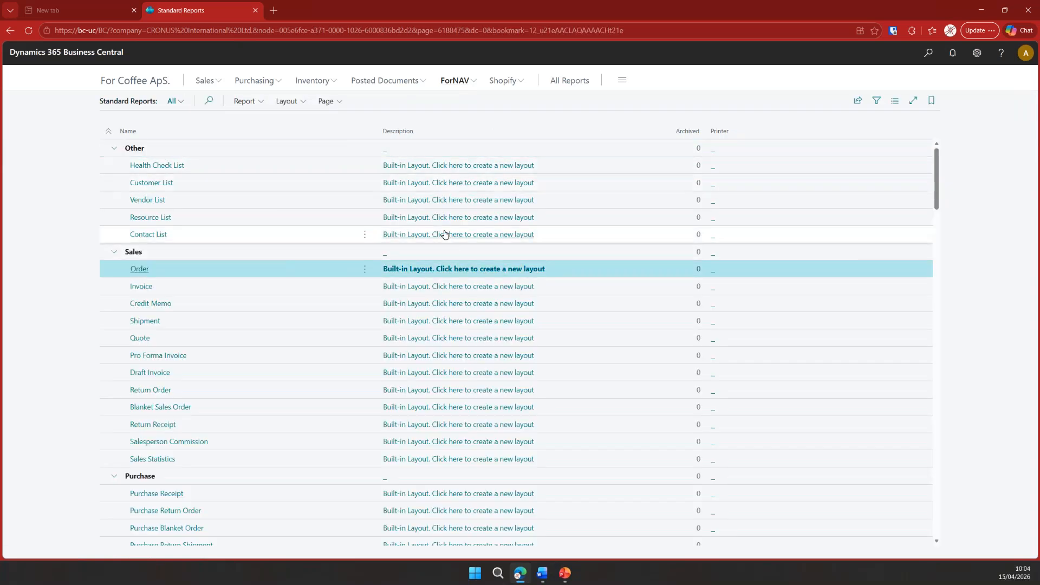
{"action": "left_click", "coordinate": [255, 104]}
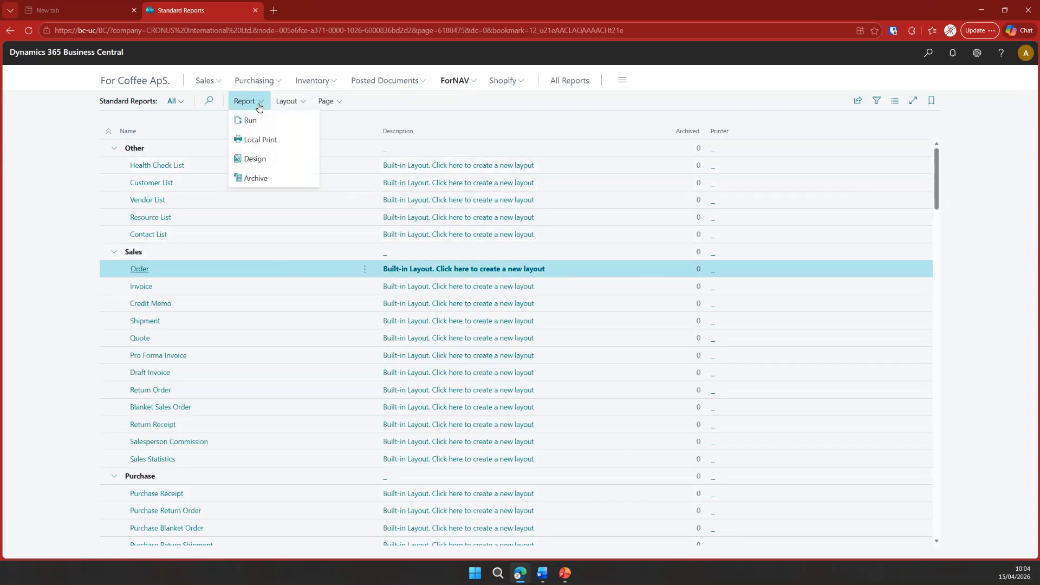
{"action": "left_click", "coordinate": [274, 121]}
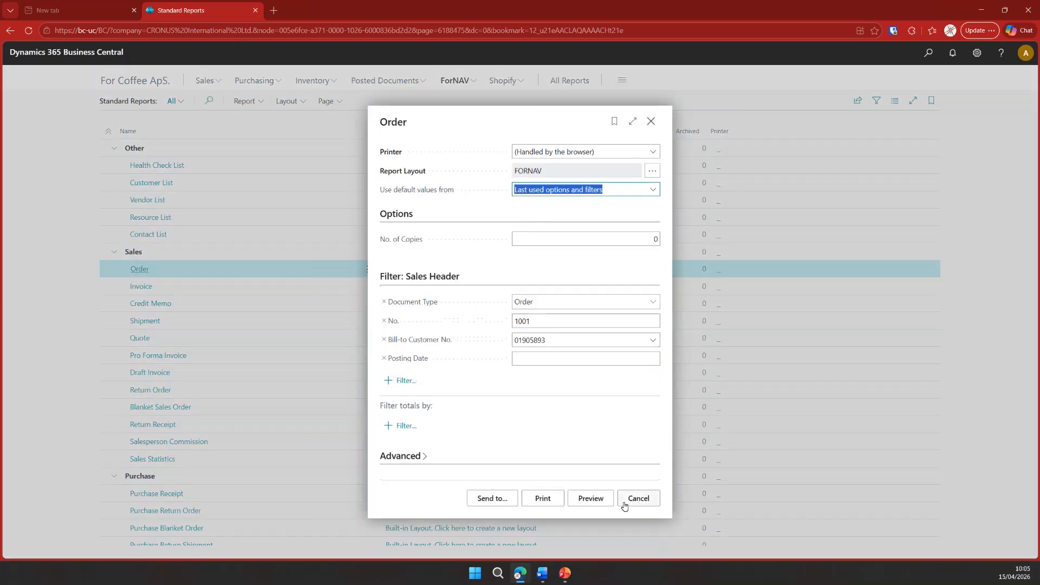
{"action": "left_click", "coordinate": [593, 496]}
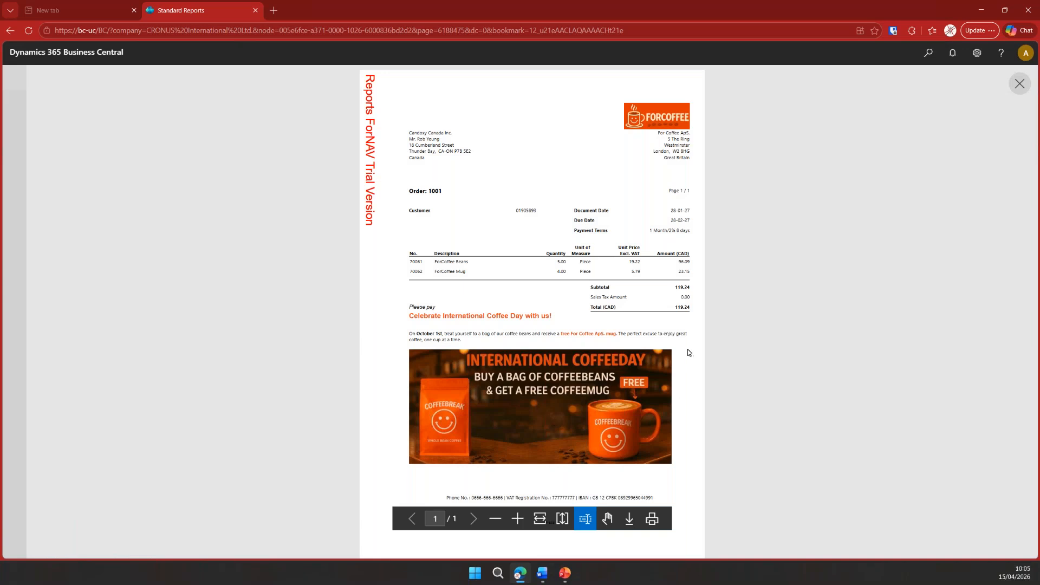
{"action": "left_click", "coordinate": [1020, 83]}
{"action": "left_click", "coordinate": [650, 120]}
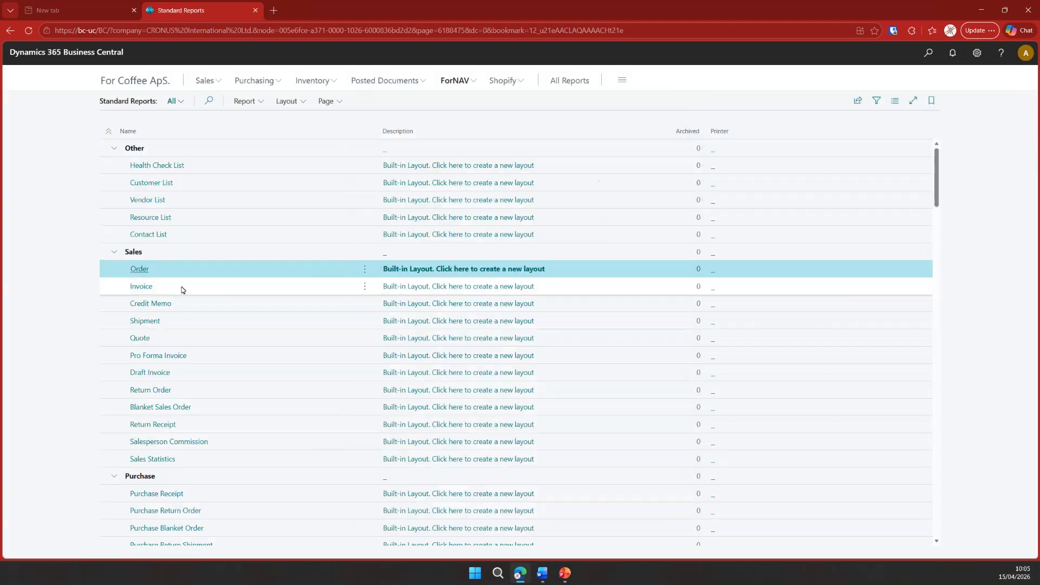
- Preview the sales Invoice report filtered to a single posted invoice and close it
{"action": "key", "text": "Down"}
{"action": "left_click", "coordinate": [244, 100]}
{"action": "left_click", "coordinate": [262, 122]}
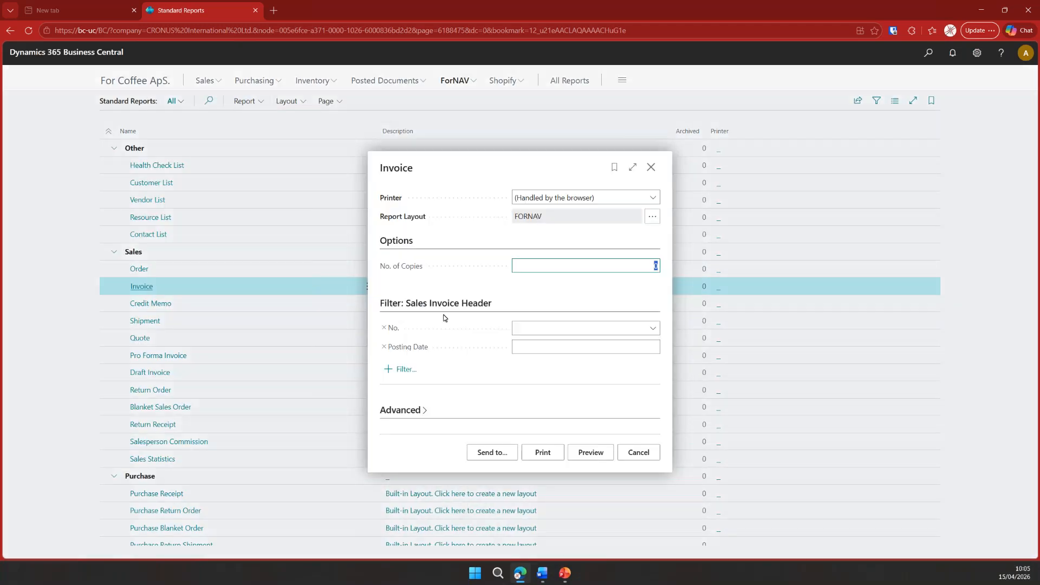
{"action": "left_click", "coordinate": [521, 328]}
{"action": "left_click", "coordinate": [630, 385]}
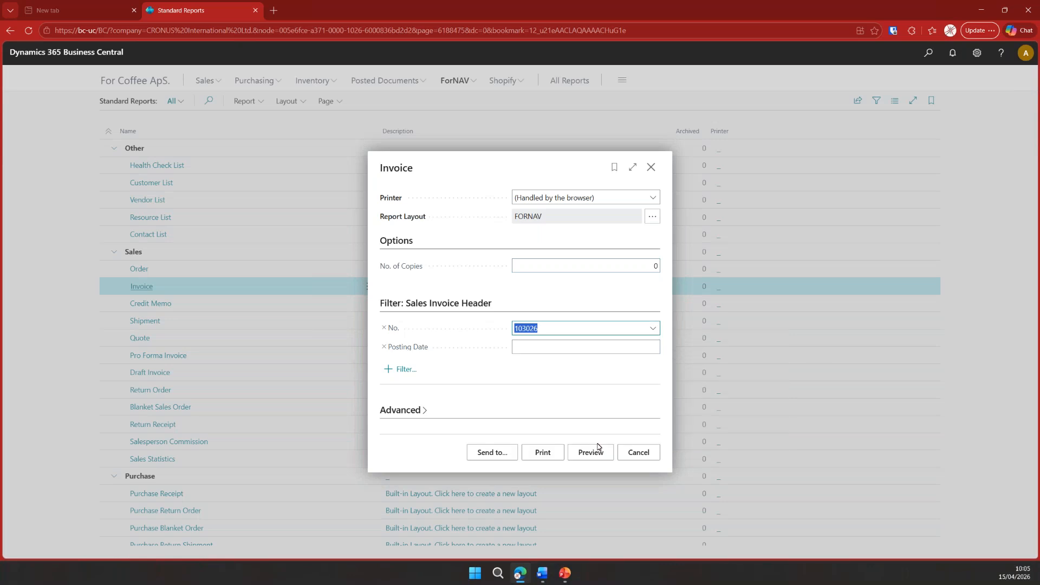
{"action": "left_click", "coordinate": [596, 454]}
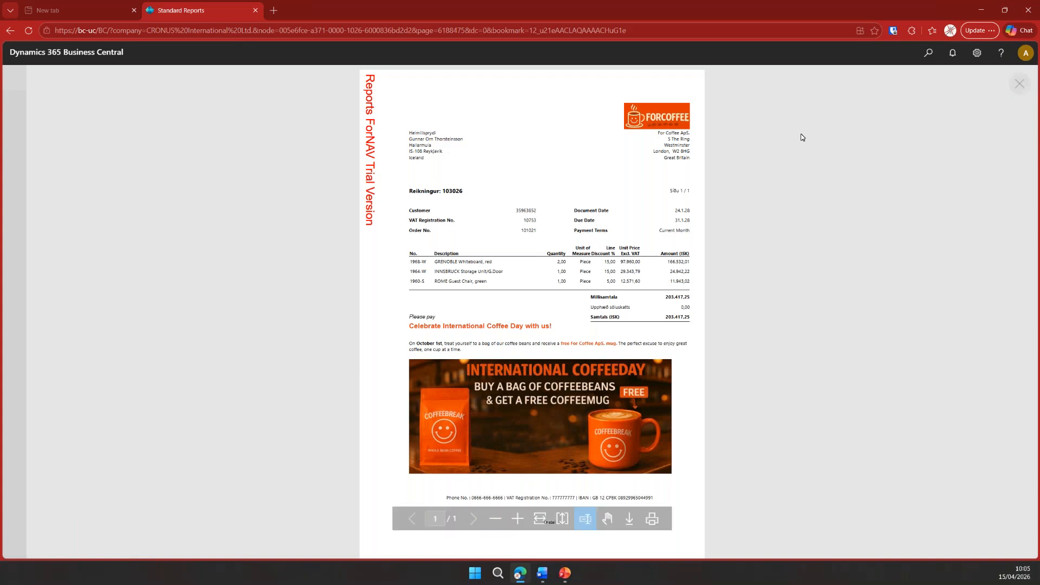
{"action": "left_click", "coordinate": [1020, 84]}
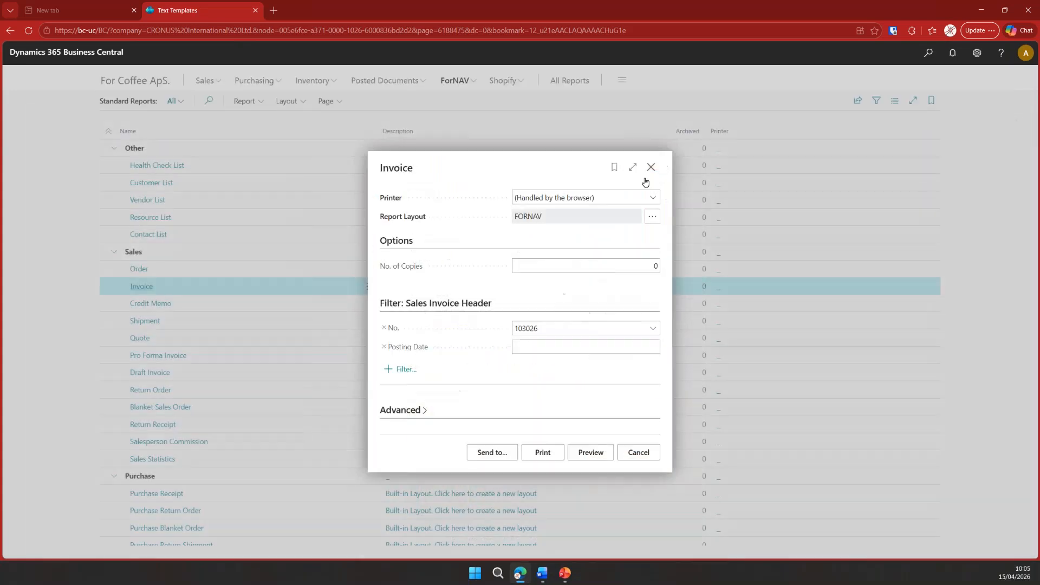
{"action": "left_click", "coordinate": [651, 167]}
- Preview the Purchase Order report without any filters and close it
{"action": "scroll", "coordinate": [279, 423], "scroll_direction": "down", "scroll_amount": 3}
{"action": "left_click", "coordinate": [220, 459]}
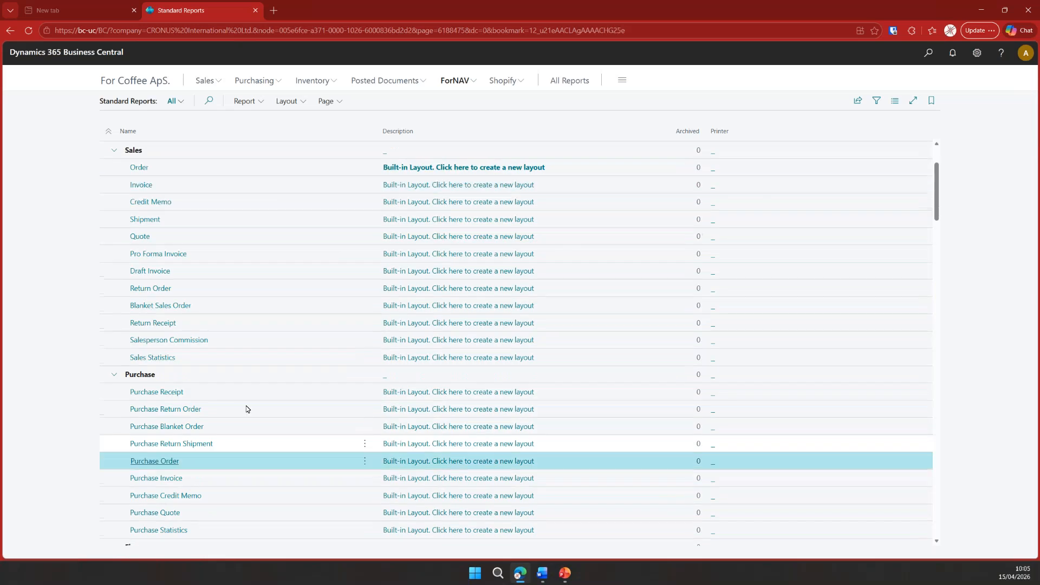
{"action": "left_click", "coordinate": [244, 102]}
{"action": "left_click", "coordinate": [248, 122]}
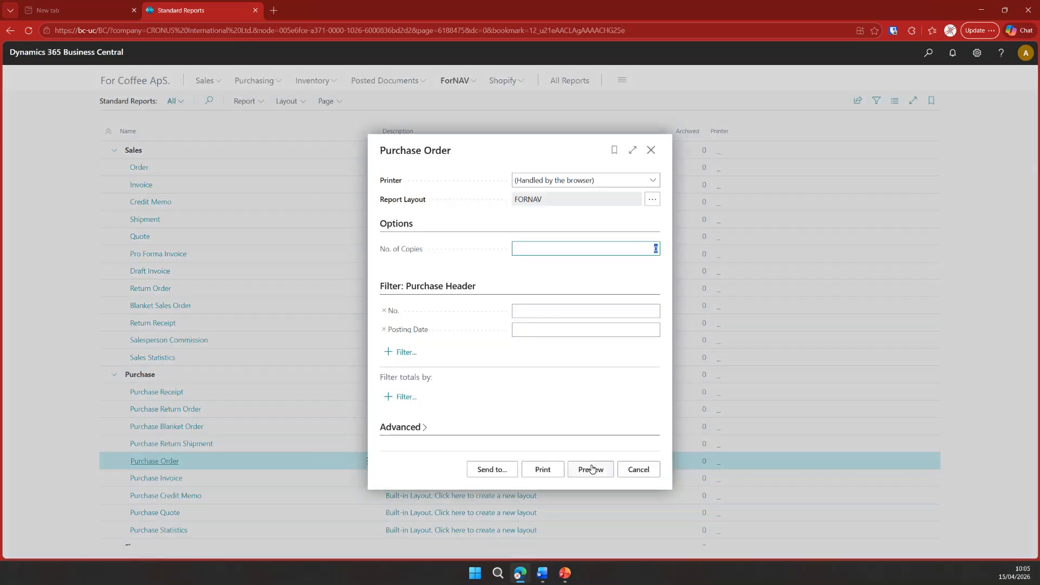
{"action": "left_click", "coordinate": [591, 469]}
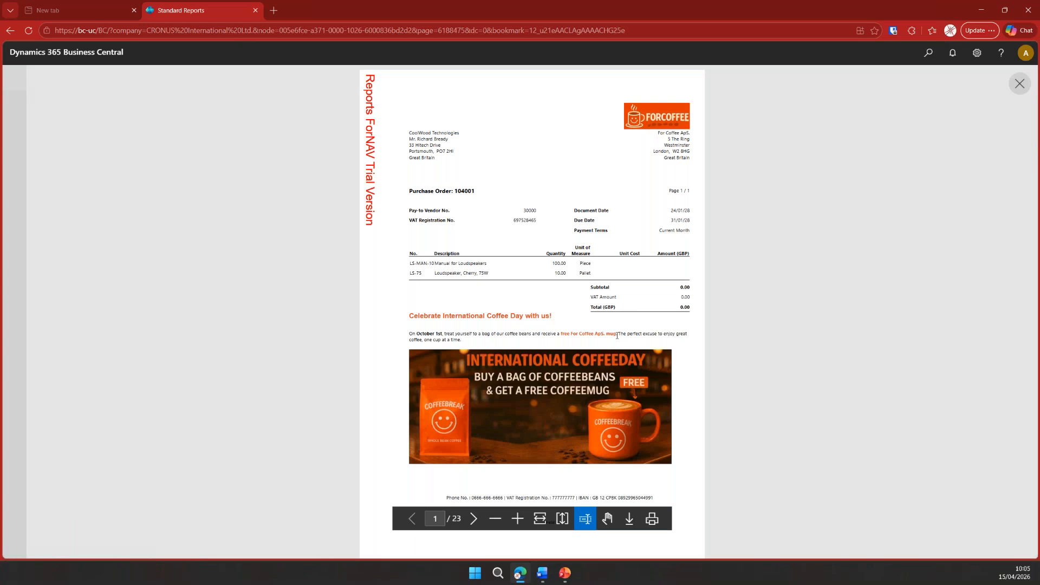
{"action": "left_click", "coordinate": [1019, 84]}
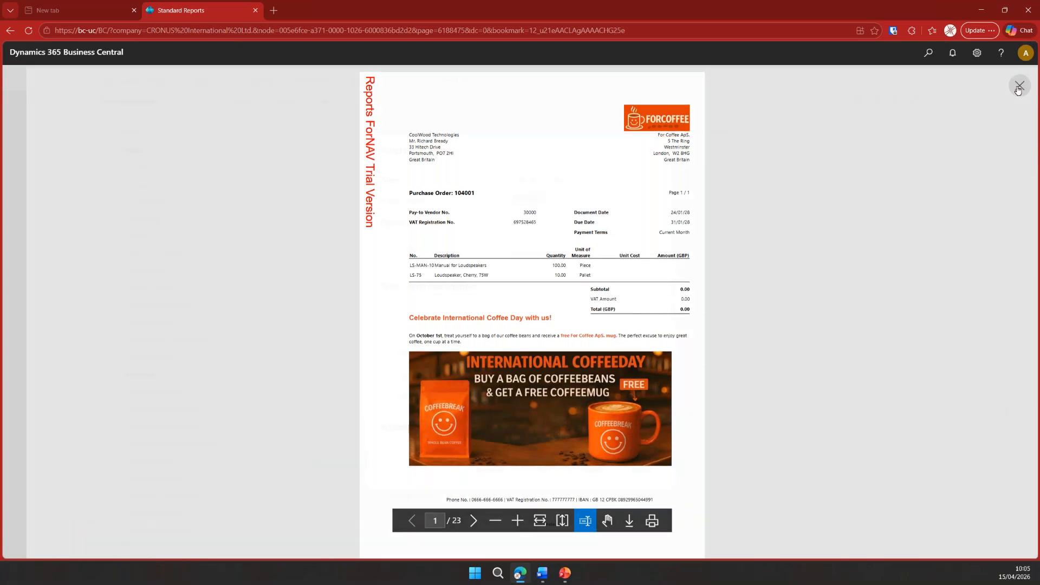
{"action": "left_click", "coordinate": [653, 150]}
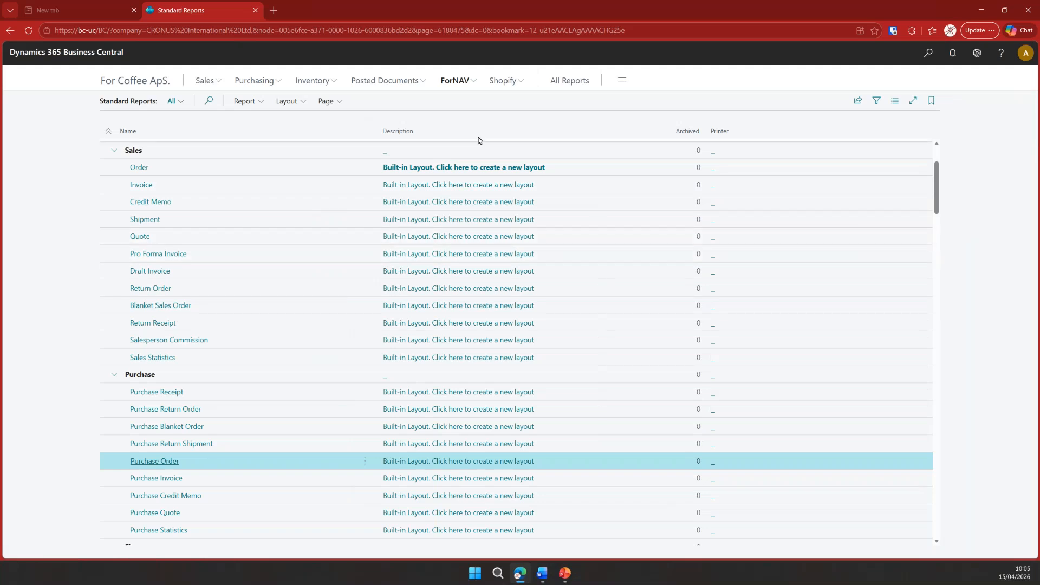
- Reopen the ILD PROMO MASTER text template, set its text type to MASTER, and close the card
{"action": "left_click", "coordinate": [457, 81]}
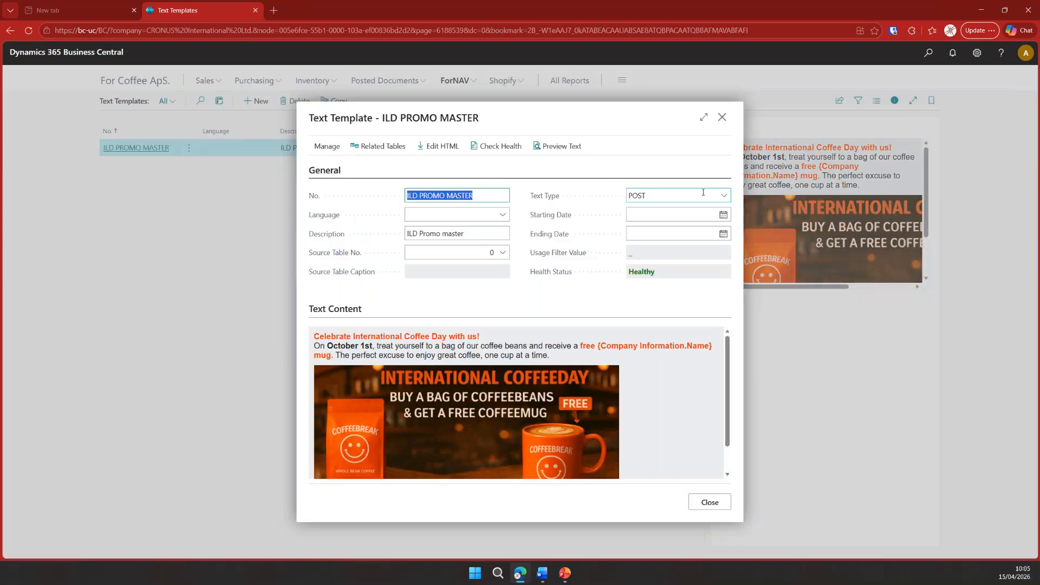
{"action": "left_click", "coordinate": [727, 195]}
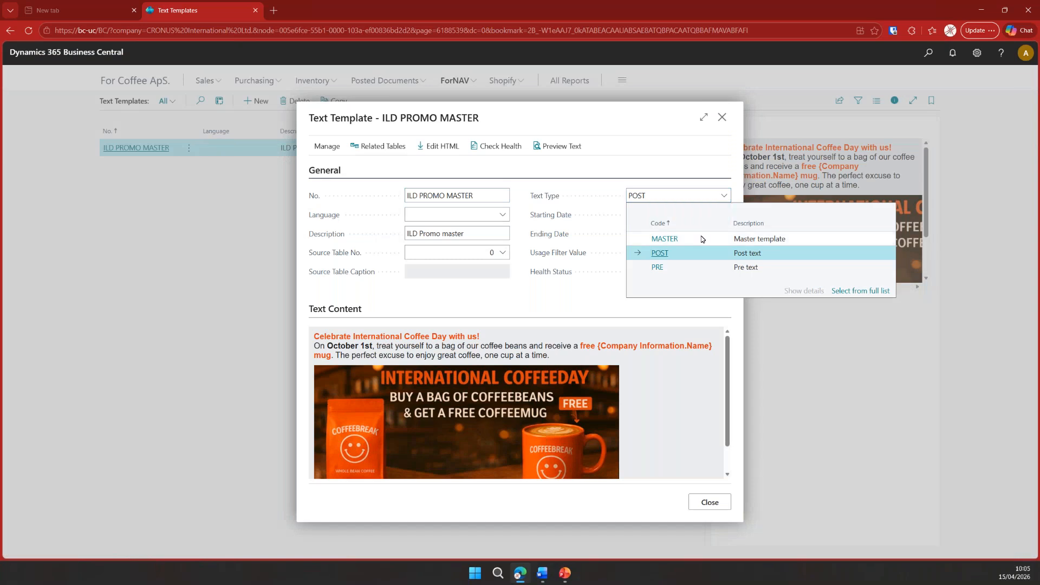
{"action": "left_click", "coordinate": [705, 235]}
{"action": "left_click", "coordinate": [735, 289]}
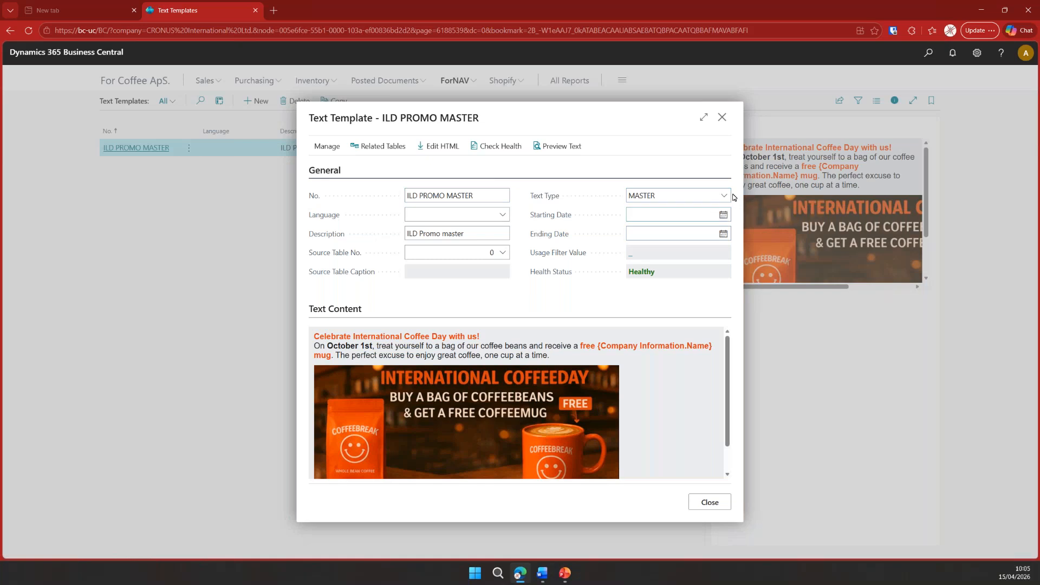
{"action": "left_click", "coordinate": [490, 253]}
{"action": "left_click", "coordinate": [709, 503]}
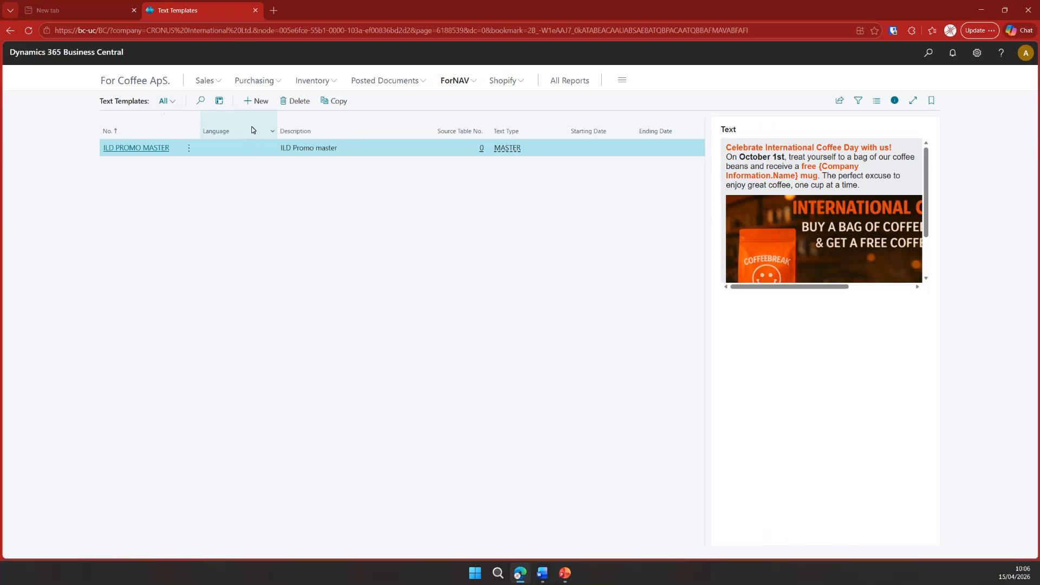
- Create a text template numbered ILD PROMO SLS ORDER with the description "ILD Promo sales order"
{"action": "left_click", "coordinate": [256, 101]}
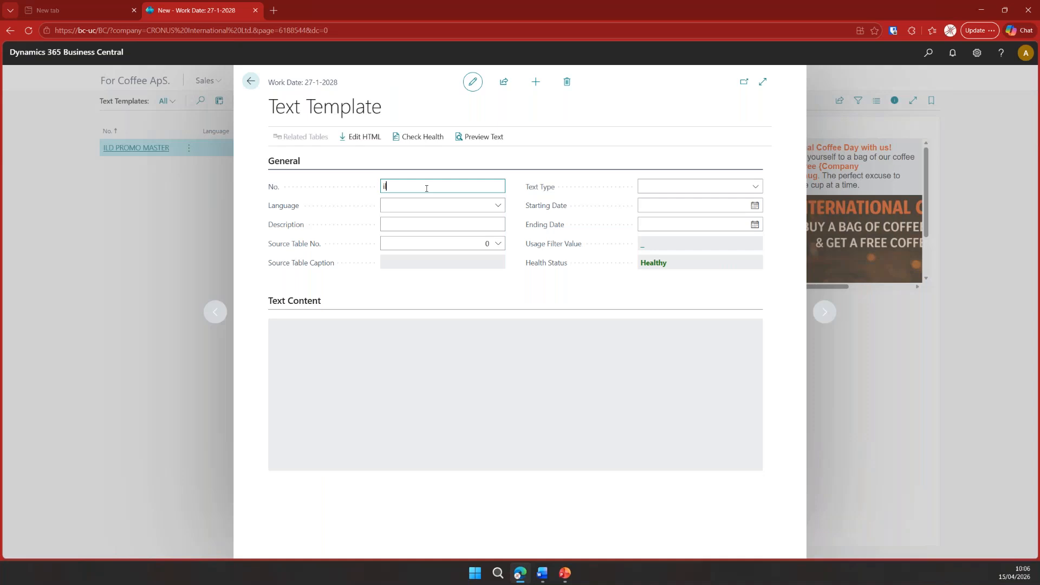
{"action": "type", "text": "ild promo sls prdfeer"}
{"action": "key", "text": "Tab"}
{"action": "key", "text": "Tab"}
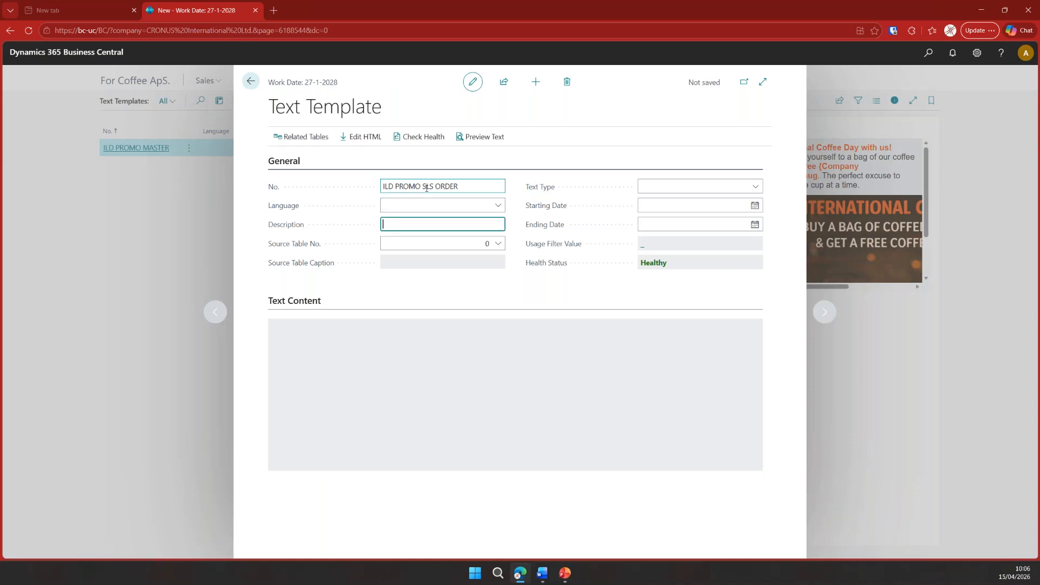
{"action": "type", "text": "ILD Promo"}
{"action": "key", "text": "Tab"}
- Set the new template's source table to 36 (Sales Header) and its text type to POST
{"action": "type", "text": "36"}
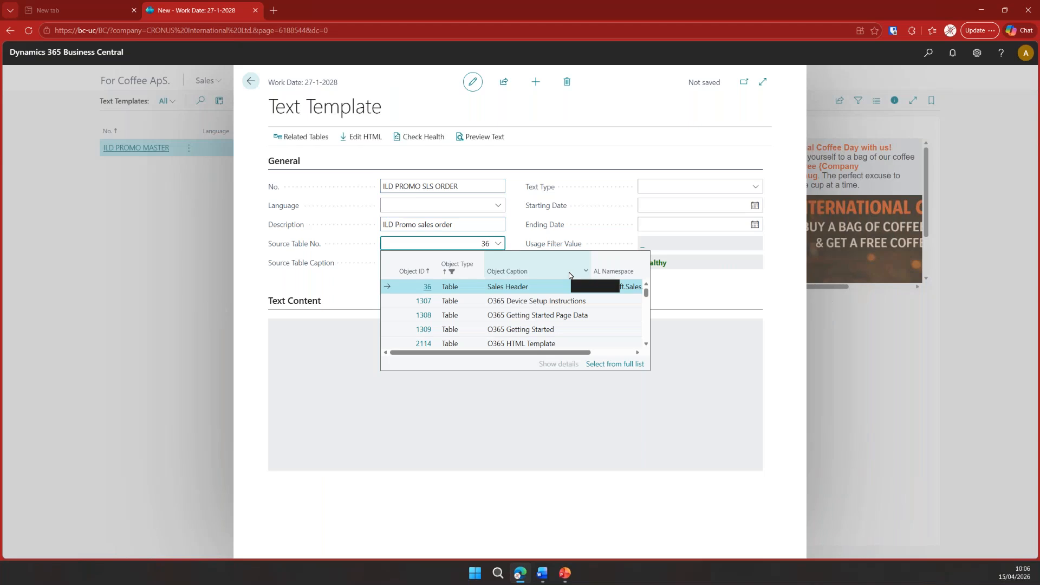
{"action": "left_click", "coordinate": [582, 290]}
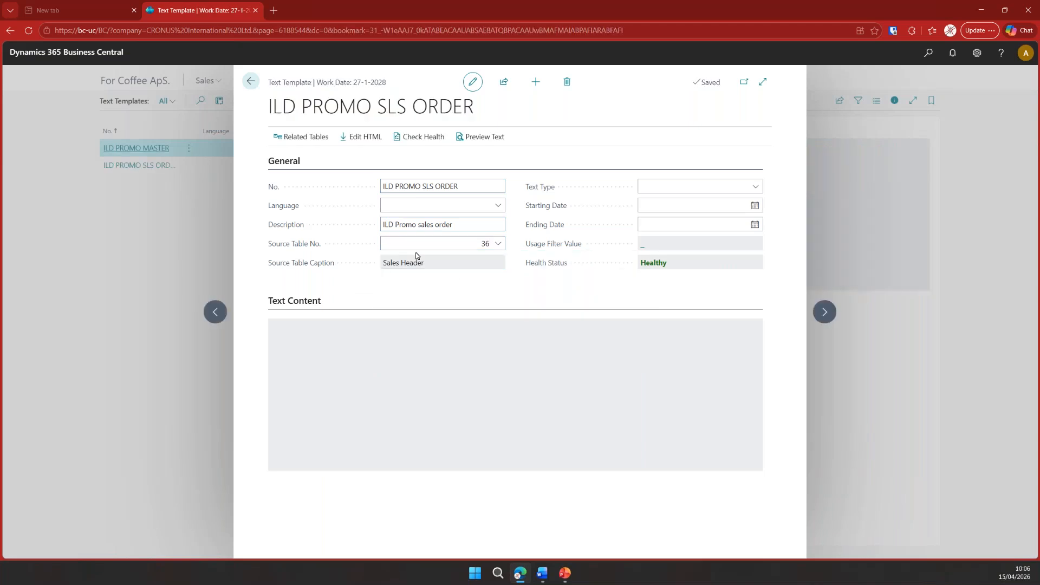
{"action": "left_click", "coordinate": [755, 186]}
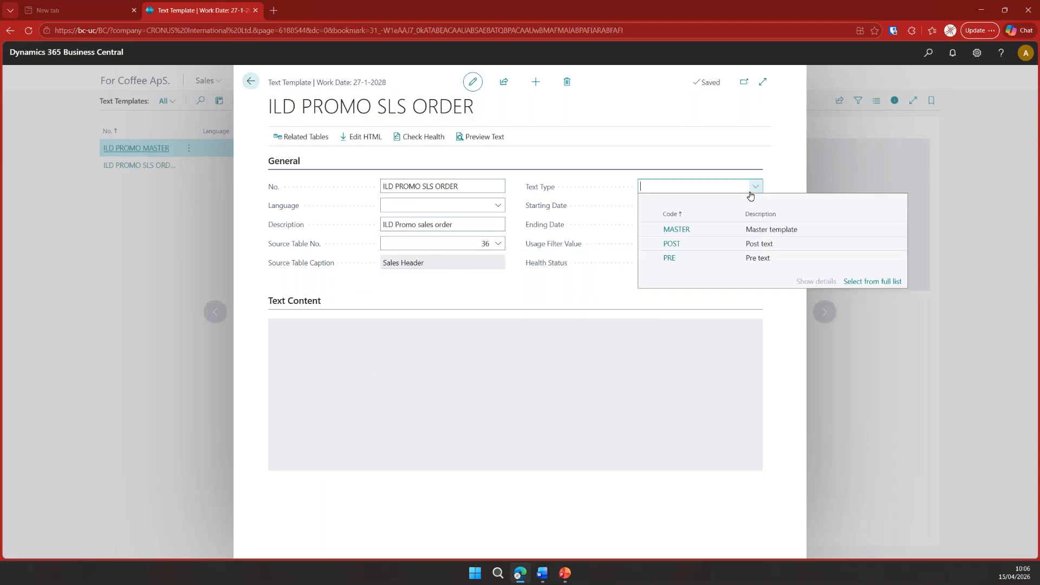
{"action": "left_click", "coordinate": [709, 248]}
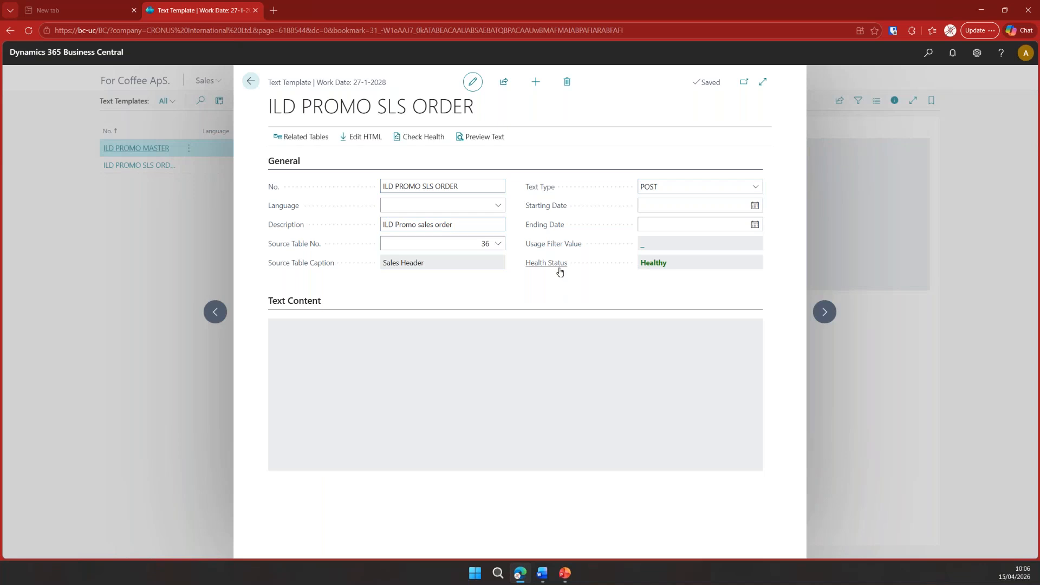
- Add a related table named Master to the text template, using source table 6188537 (ForNAV Text Template) and link reference Base Table
{"action": "left_click", "coordinate": [306, 137]}
{"action": "left_click", "coordinate": [341, 201]}
{"action": "type", "text": "Master"}
{"action": "key", "text": "Tab"}
{"action": "type", "text": "1"}
{"action": "type", "text": "ext te"}
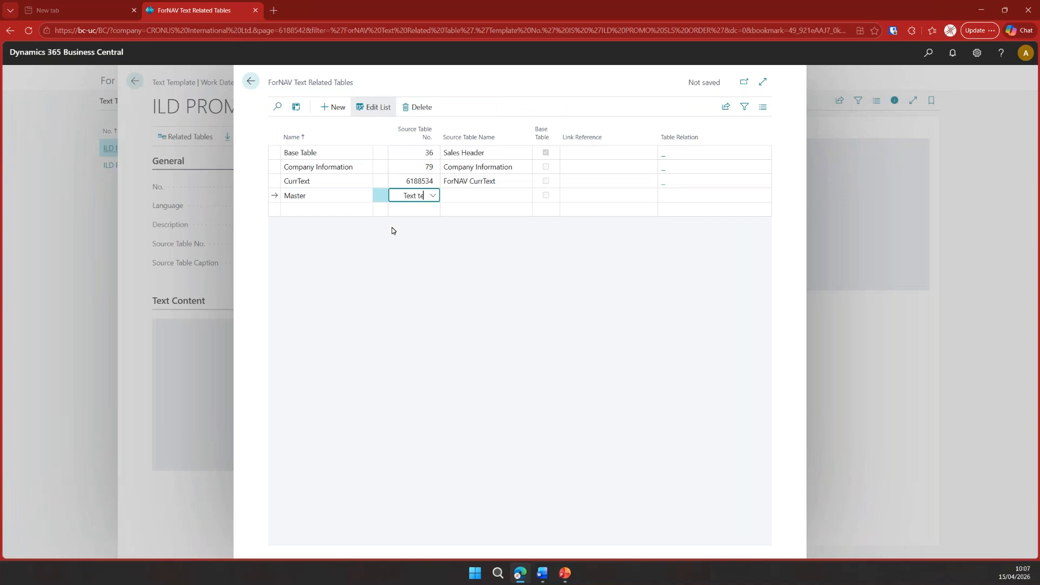
{"action": "left_click", "coordinate": [489, 237]}
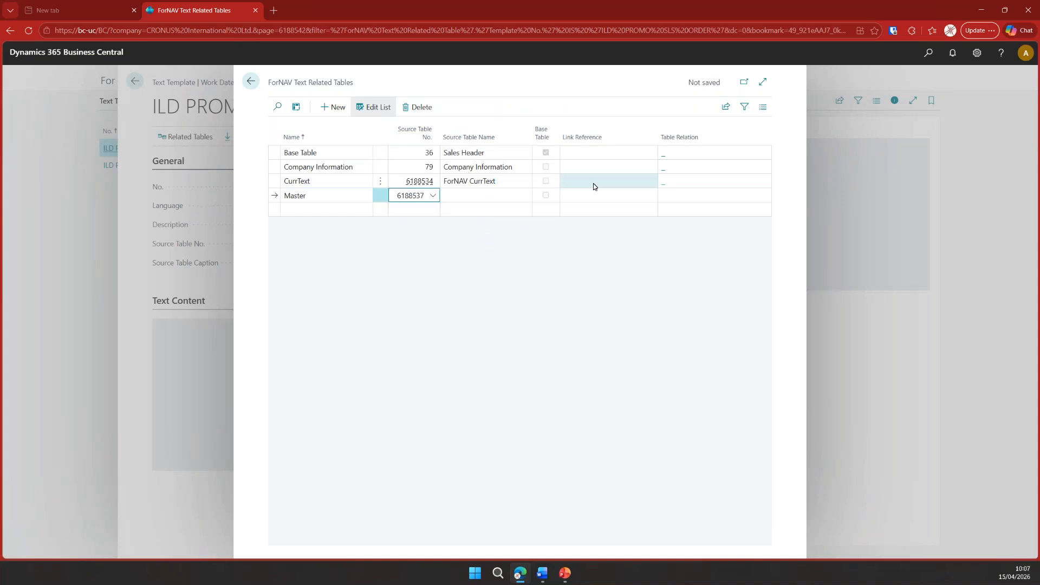
{"action": "left_click", "coordinate": [623, 196]}
{"action": "left_click", "coordinate": [652, 195]}
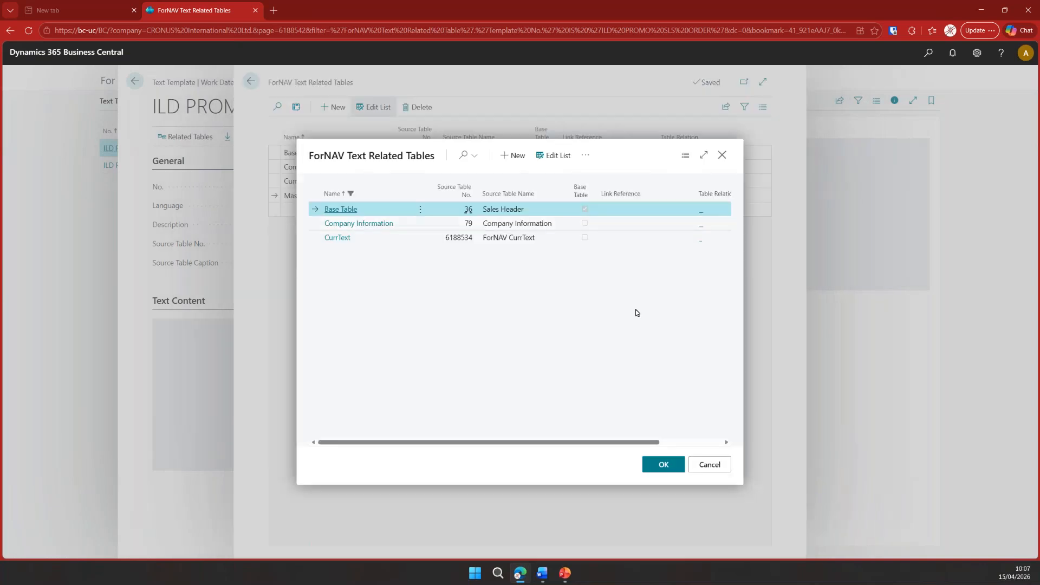
{"action": "left_click", "coordinate": [674, 467]}
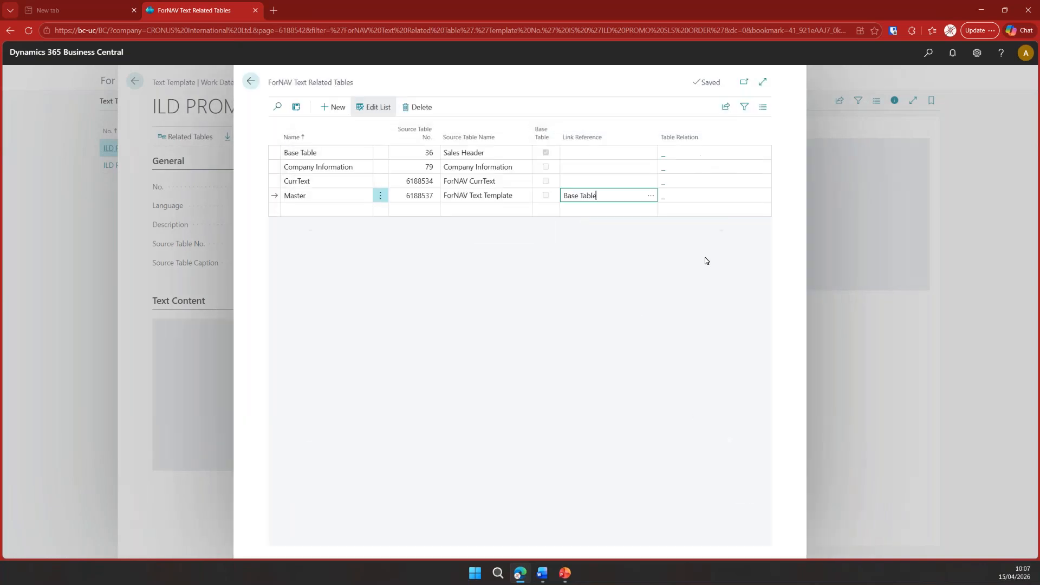
- Define the text template's Master table relation as field No. with constant value ILD PROMO MASTER, and return to the template card
{"action": "left_click", "coordinate": [691, 200]}
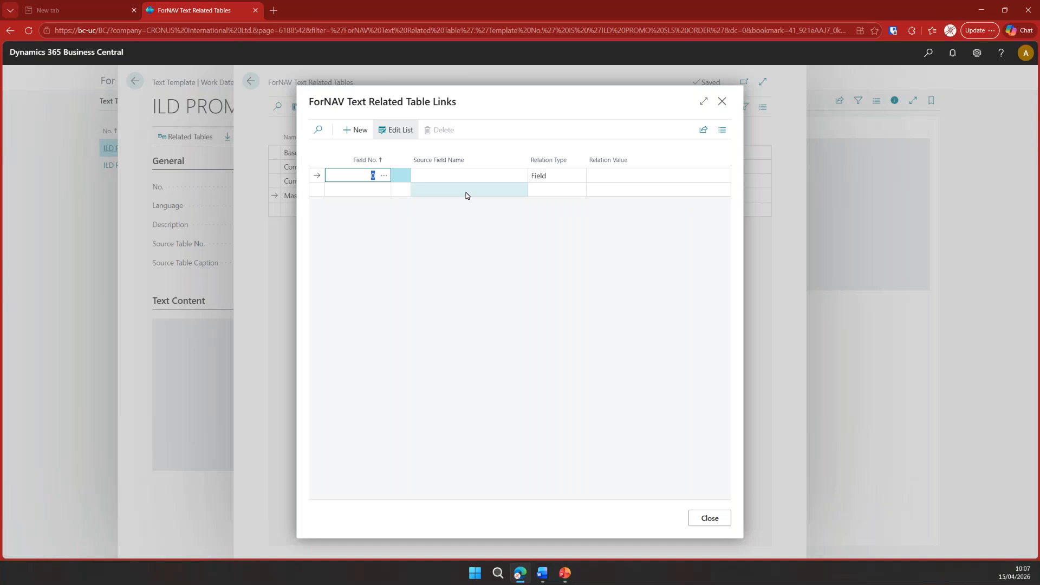
{"action": "left_click", "coordinate": [384, 175]}
{"action": "left_click", "coordinate": [658, 461]}
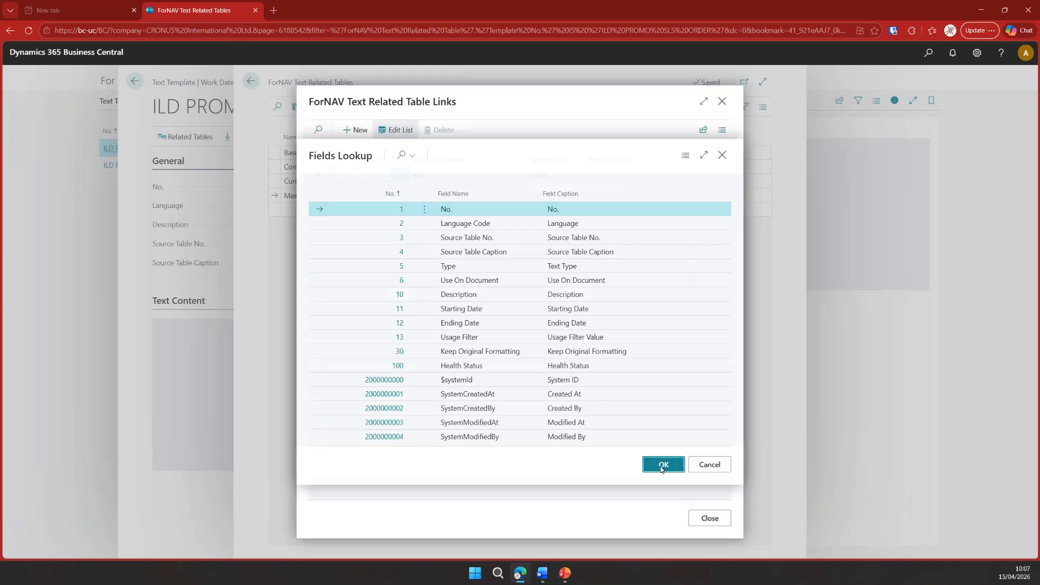
{"action": "left_click", "coordinate": [573, 176]}
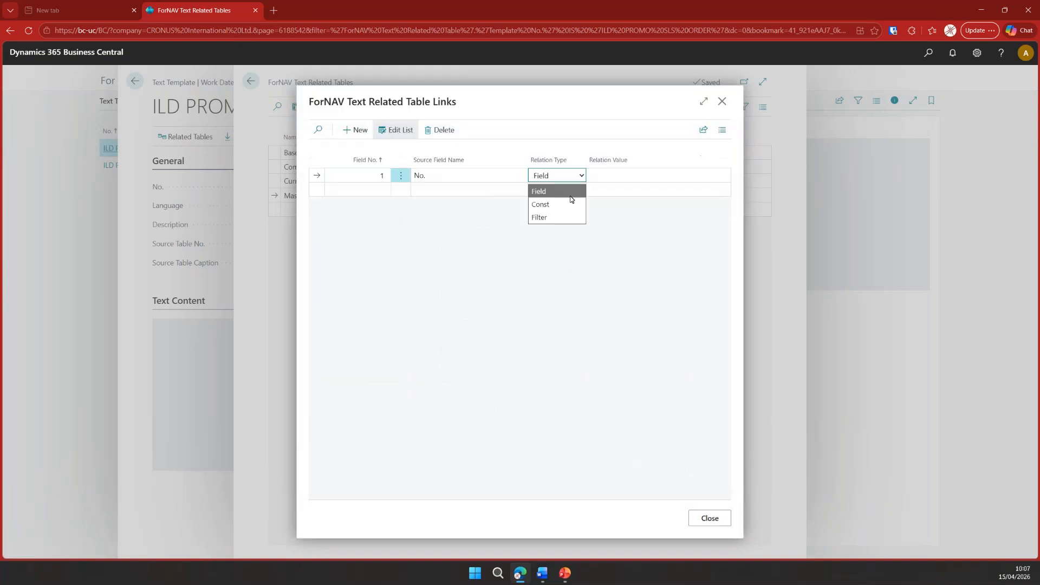
{"action": "left_click", "coordinate": [567, 202]}
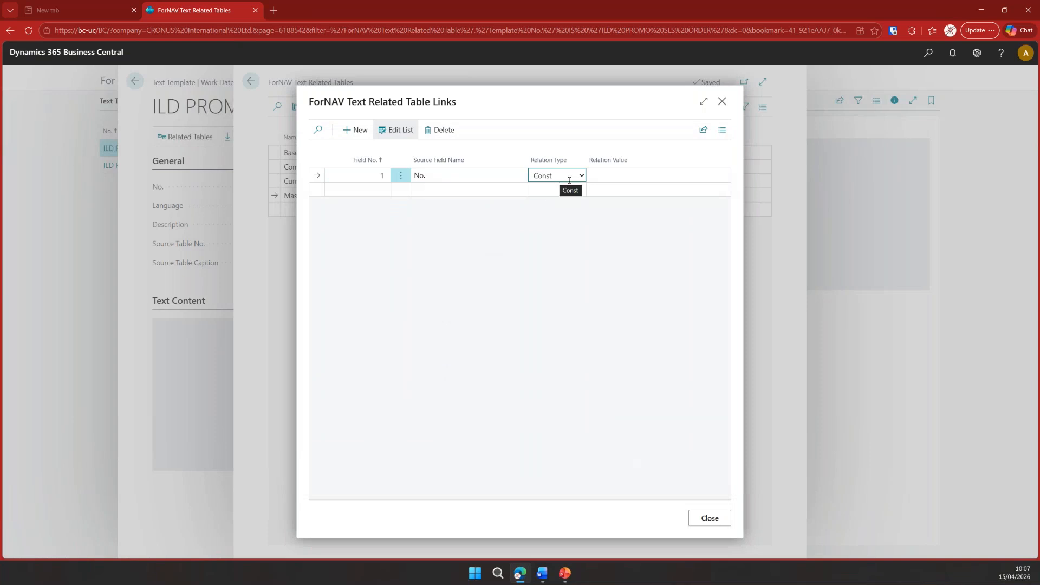
{"action": "left_click", "coordinate": [694, 179]}
{"action": "left_click", "coordinate": [722, 176]}
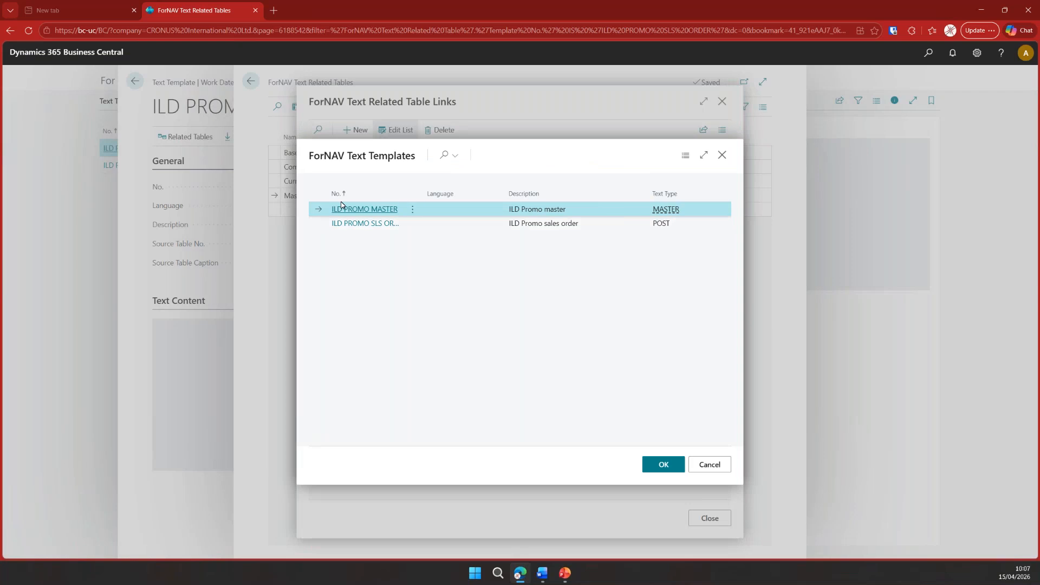
{"action": "left_click", "coordinate": [662, 464]}
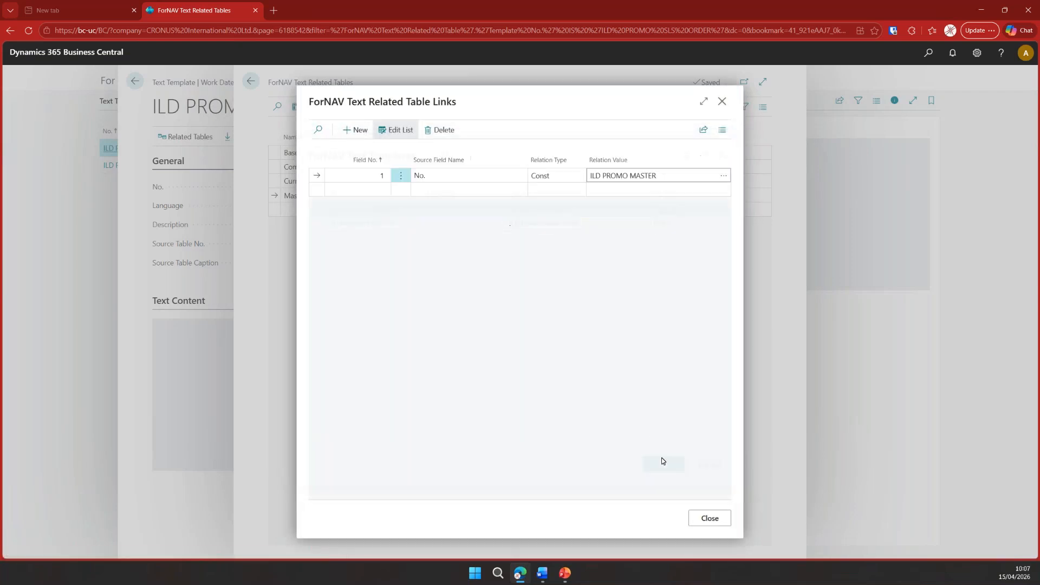
{"action": "left_click", "coordinate": [709, 518]}
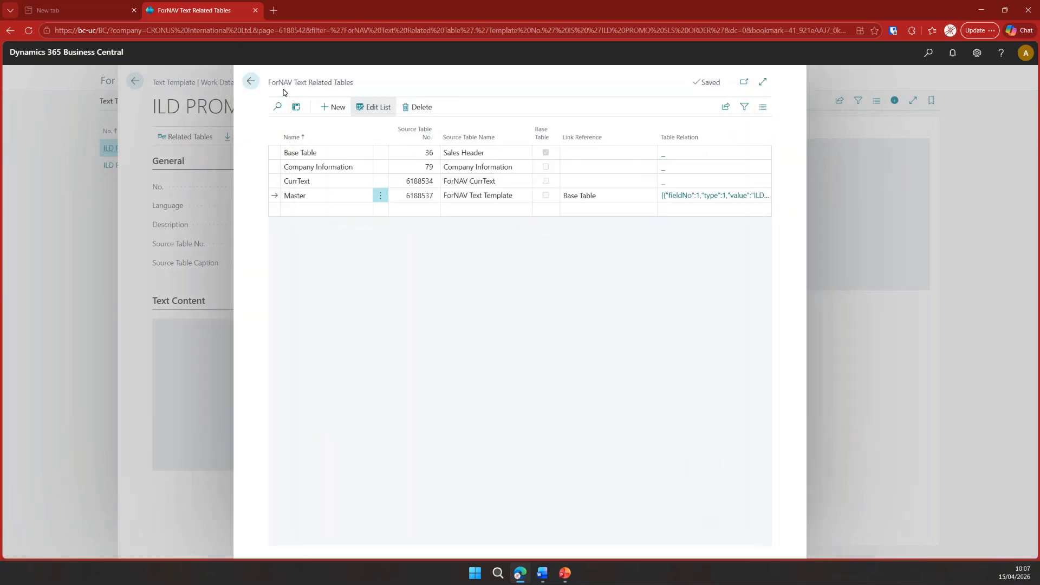
{"action": "left_click", "coordinate": [251, 81]}
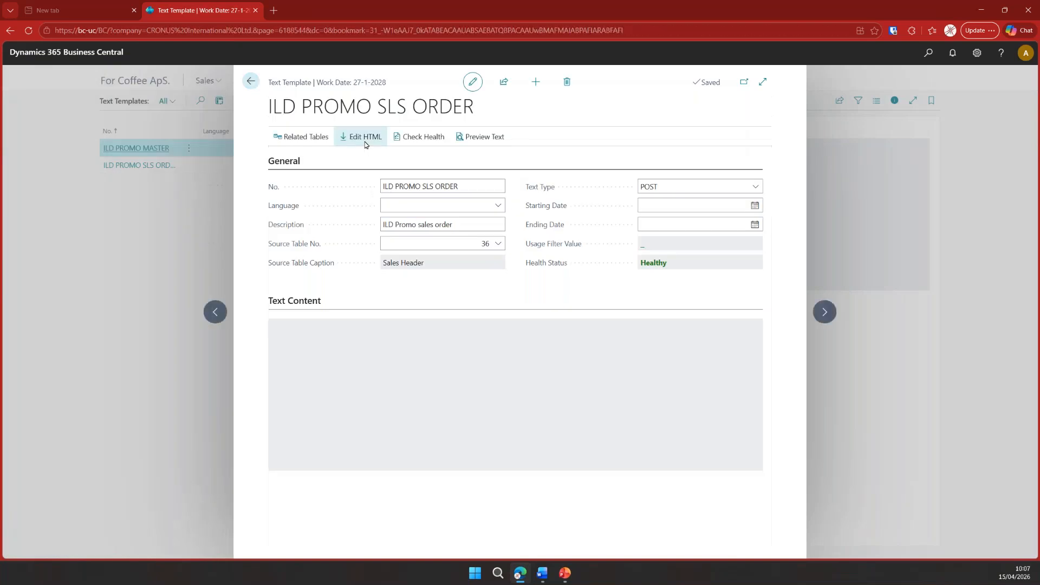
- Insert the Master.Text field as the content of the ILD PROMO SLS ORDER template and close its card
{"action": "left_click", "coordinate": [367, 138]}
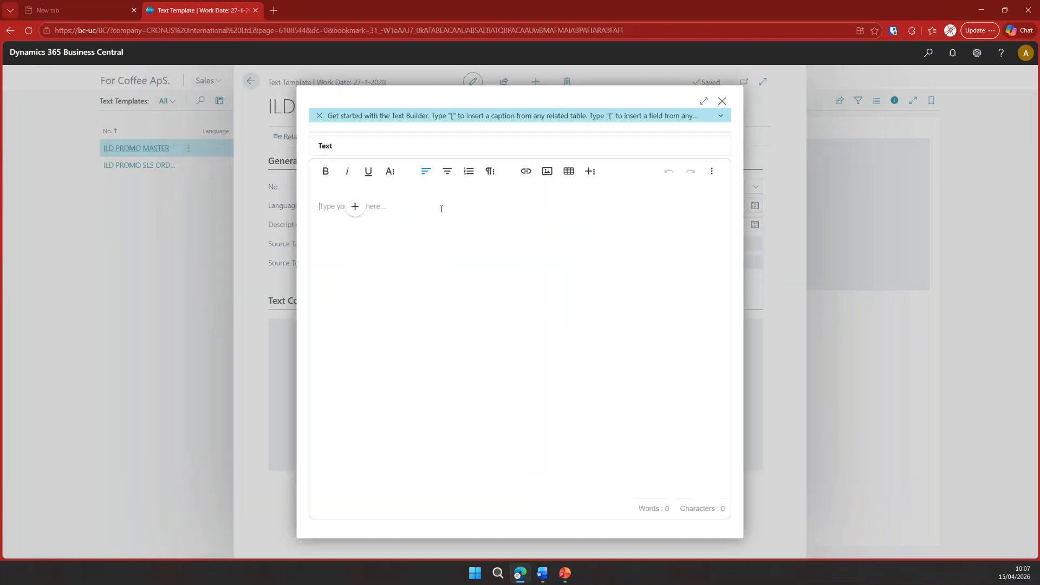
{"action": "type", "text": "{mastex"}
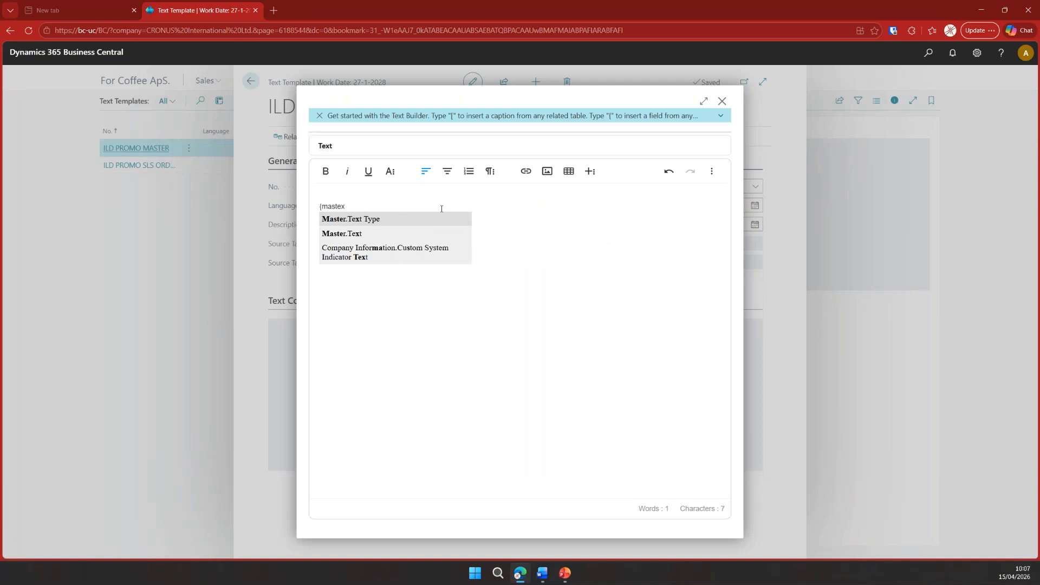
{"action": "key", "text": "Down"}
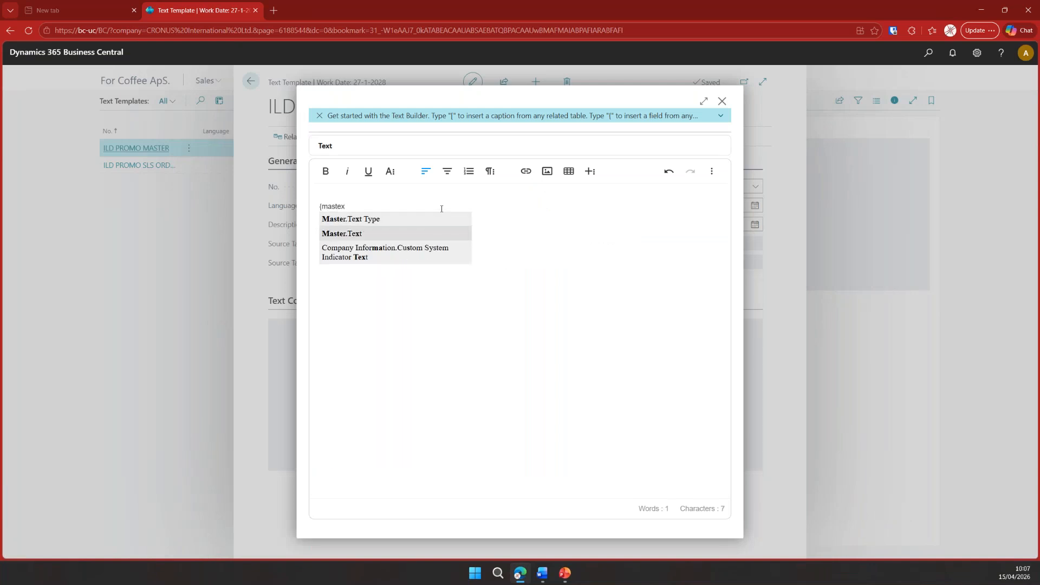
{"action": "key", "text": "Return"}
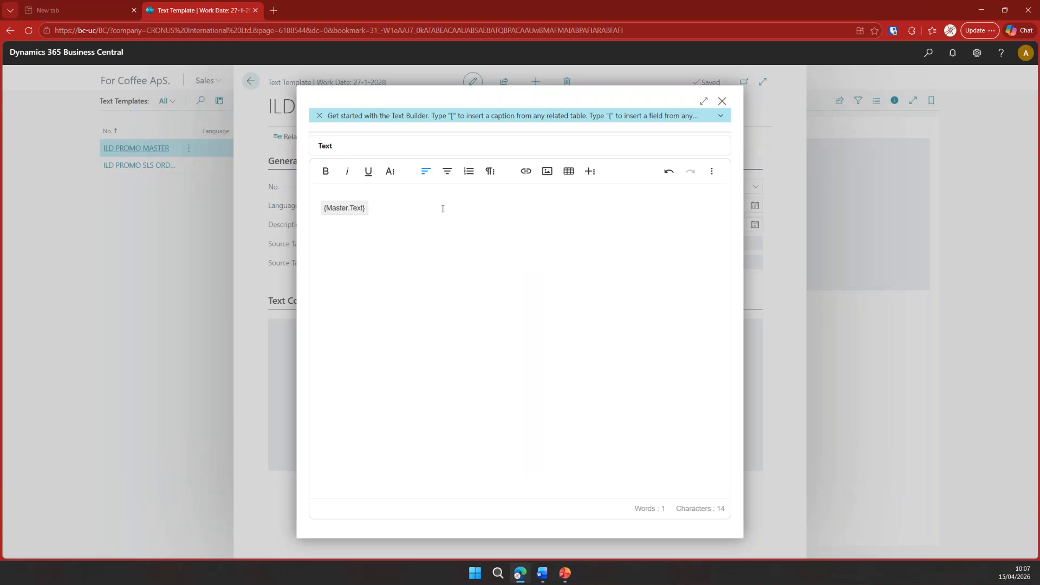
{"action": "left_click", "coordinate": [723, 102]}
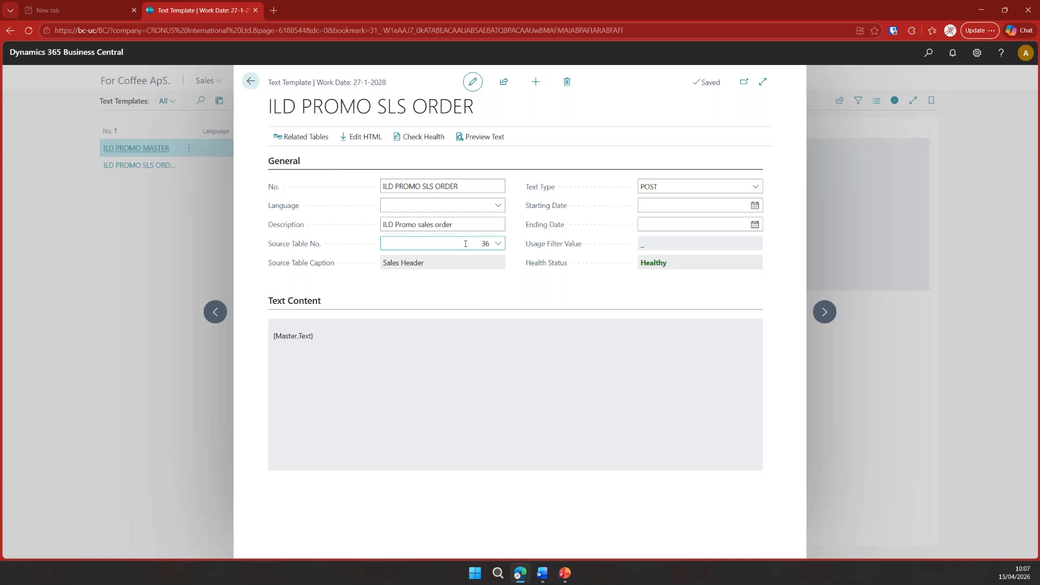
{"action": "left_click", "coordinate": [651, 206]}
{"action": "left_click", "coordinate": [251, 81]}
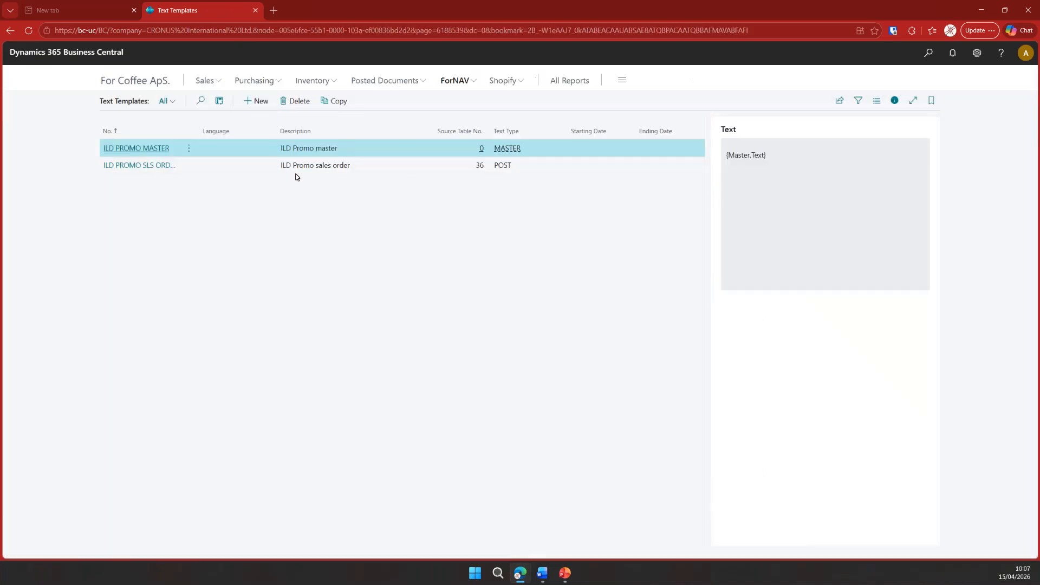
- Open the SLS ORDER template from the ForNAV email templates and review its email content
{"action": "left_click", "coordinate": [467, 81]}
{"action": "left_click", "coordinate": [384, 101]}
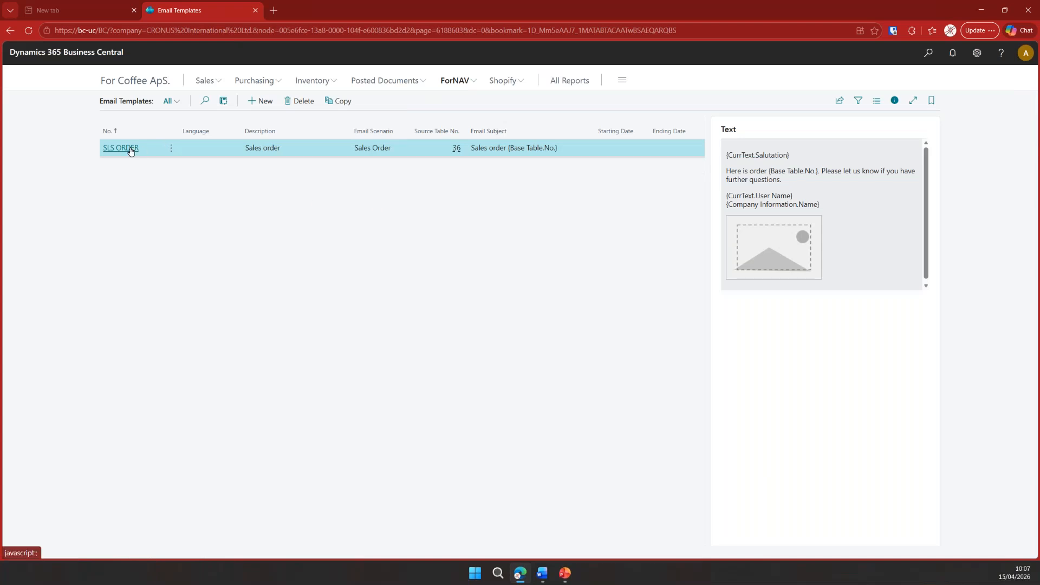
{"action": "left_click", "coordinate": [120, 148]}
{"action": "scroll", "coordinate": [457, 371], "scroll_direction": "down", "scroll_amount": 1}
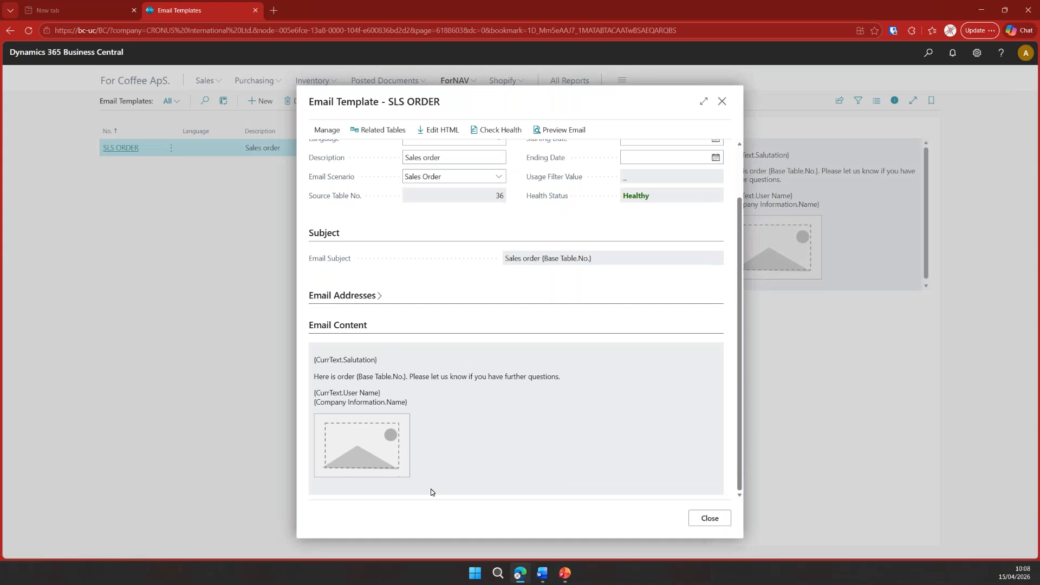
- Add a related table named Master to the email template, using source table 6188537 (ForNAV Text Template) and link reference Base Table
{"action": "left_click", "coordinate": [379, 131]}
{"action": "left_click", "coordinate": [339, 196]}
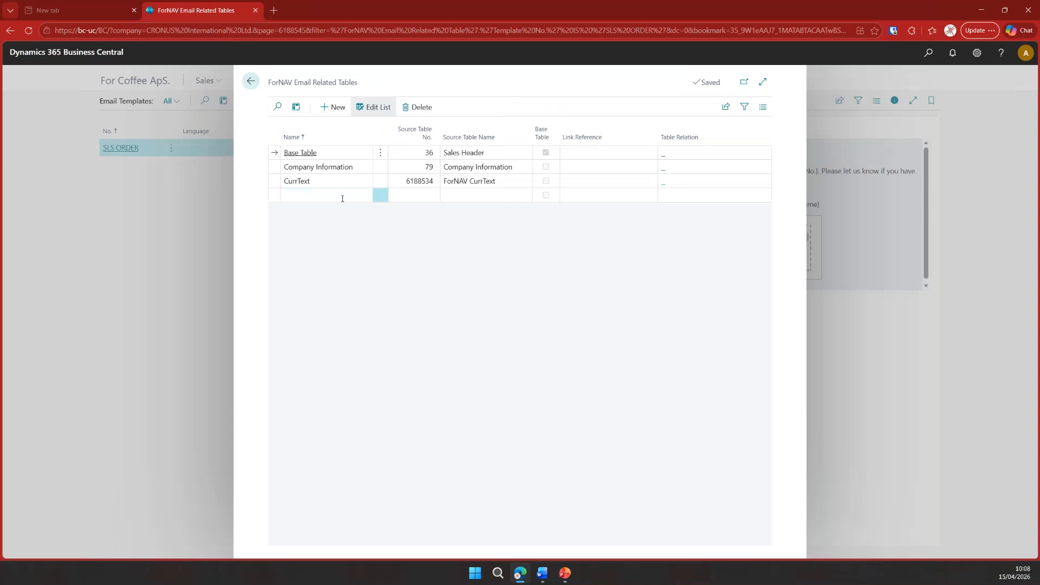
{"action": "key", "text": "Tab"}
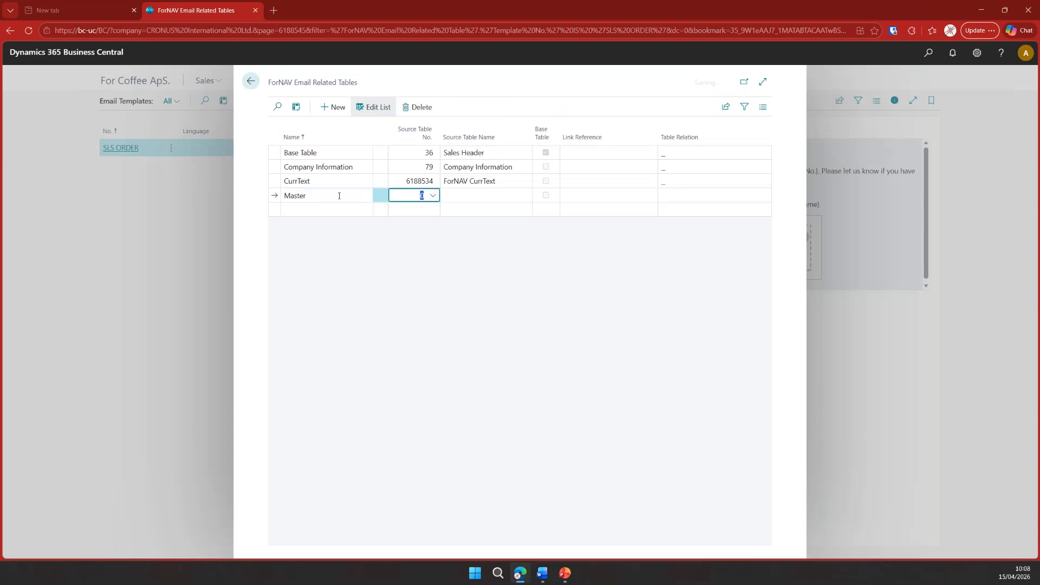
{"action": "type", "text": "text te"}
{"action": "left_click", "coordinate": [465, 238]}
{"action": "key", "text": "Tab"}
{"action": "left_click", "coordinate": [594, 183]}
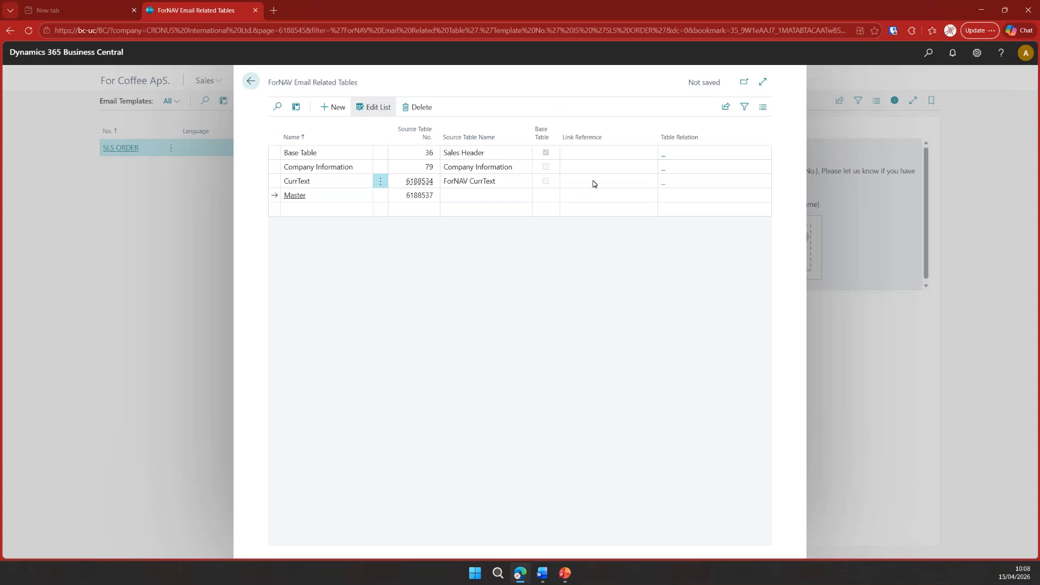
{"action": "left_click", "coordinate": [599, 195]}
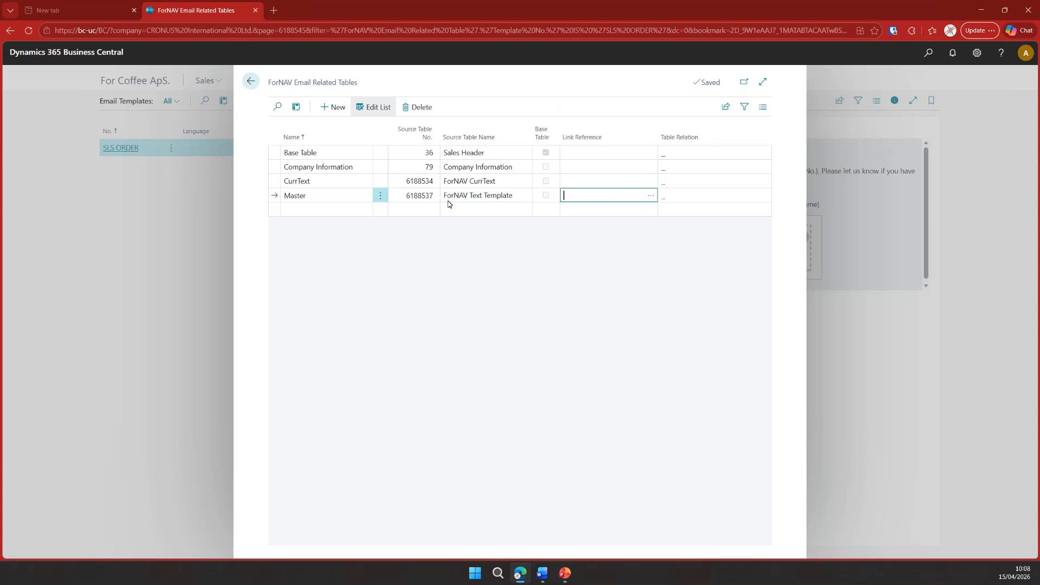
{"action": "left_click", "coordinate": [650, 195]}
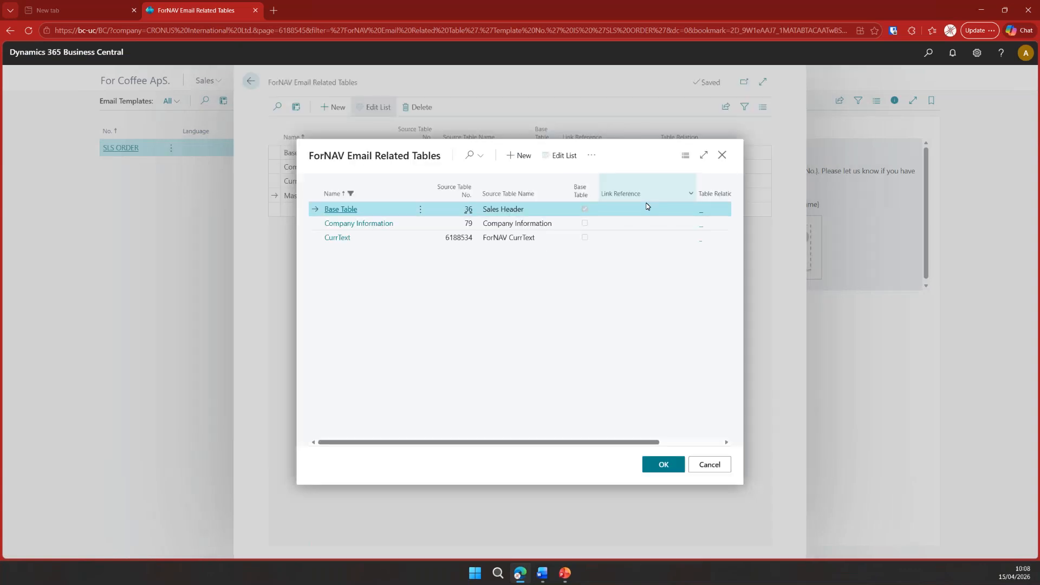
{"action": "left_click", "coordinate": [663, 464]}
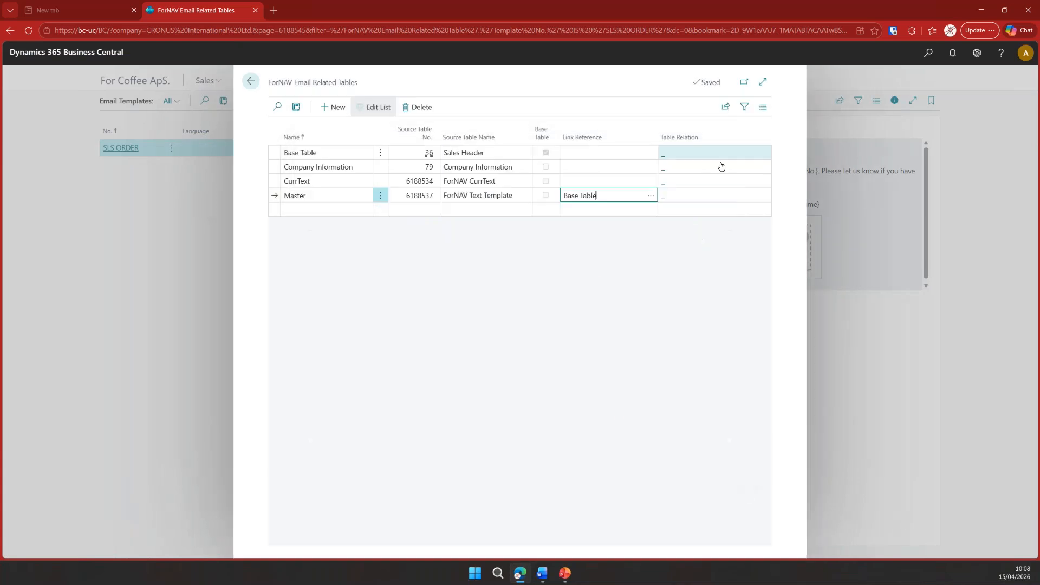
- Define the email template's Master table relation as field No. with constant value ILD PROMO MASTER
{"action": "left_click", "coordinate": [710, 202]}
{"action": "left_click", "coordinate": [379, 174]}
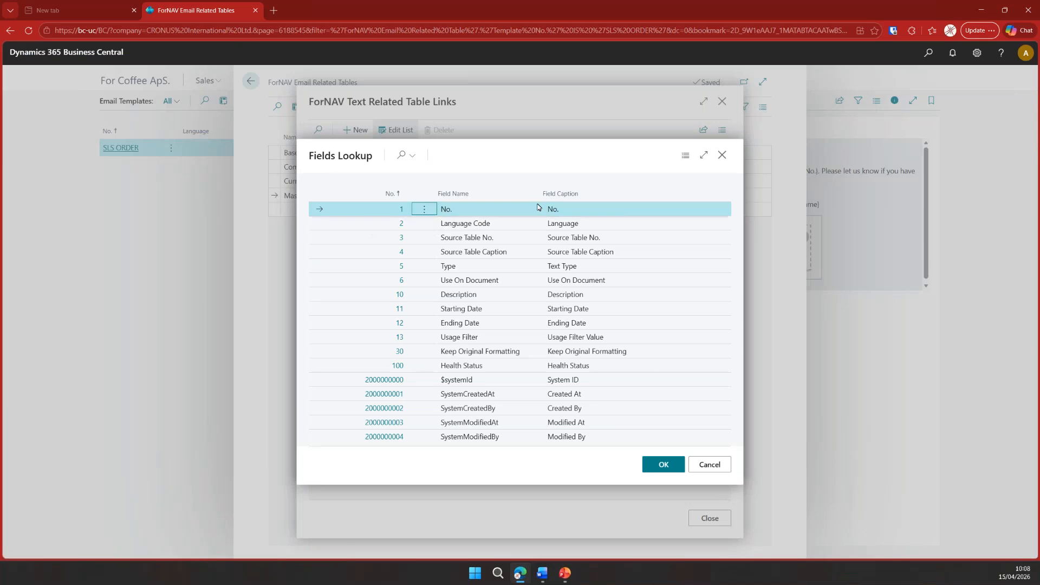
{"action": "left_click", "coordinate": [664, 465]}
{"action": "left_click", "coordinate": [558, 177]}
{"action": "left_click", "coordinate": [558, 203]}
{"action": "left_click", "coordinate": [712, 176]}
{"action": "left_click", "coordinate": [726, 176]}
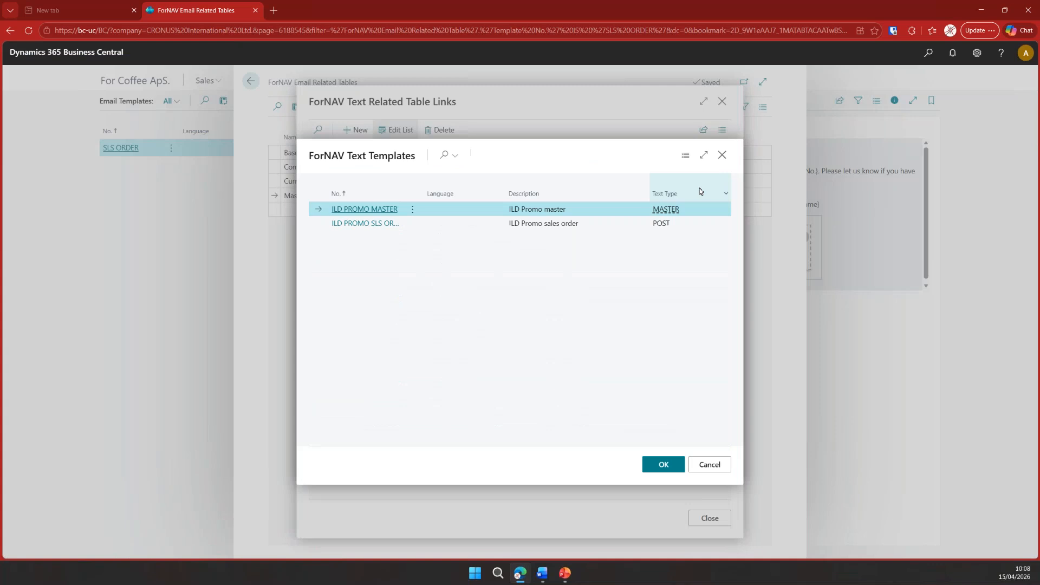
{"action": "left_click", "coordinate": [672, 465]}
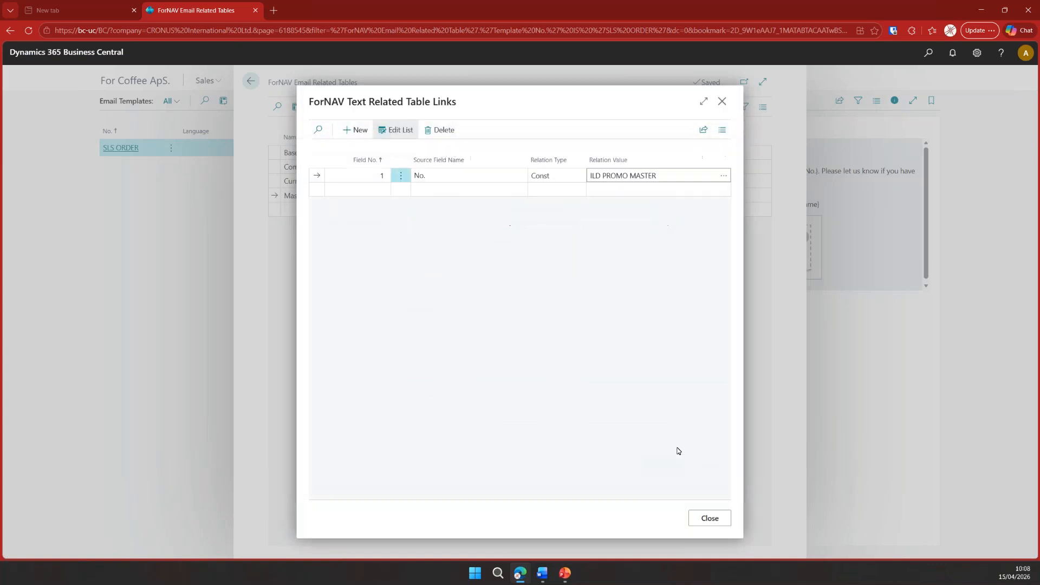
- Insert the Master.Text field below the image in the SLS ORDER email content, and close the related tables and the template
{"action": "left_click", "coordinate": [710, 519]}
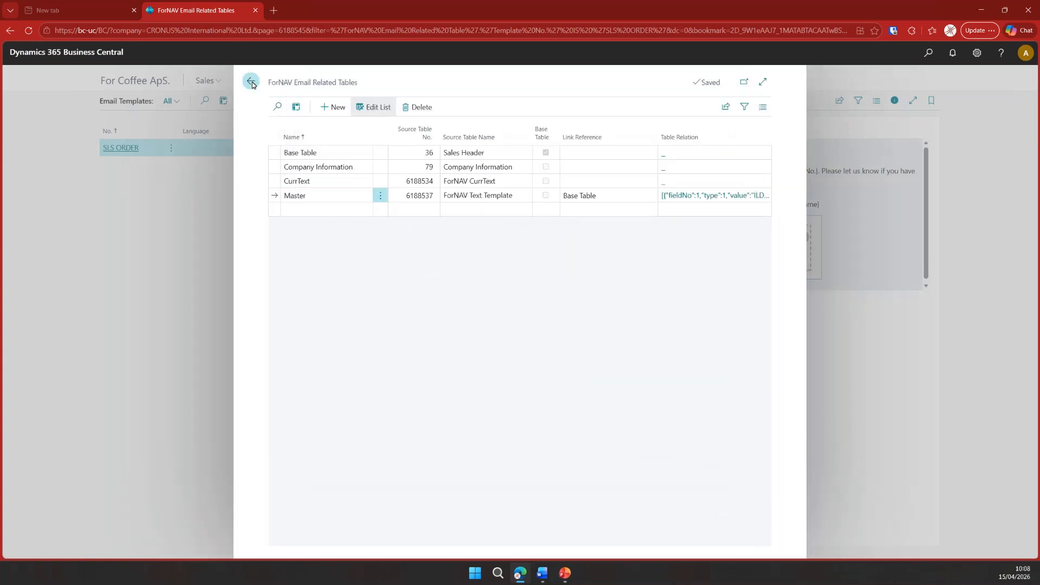
{"action": "left_click", "coordinate": [252, 84]}
{"action": "left_click", "coordinate": [439, 136]}
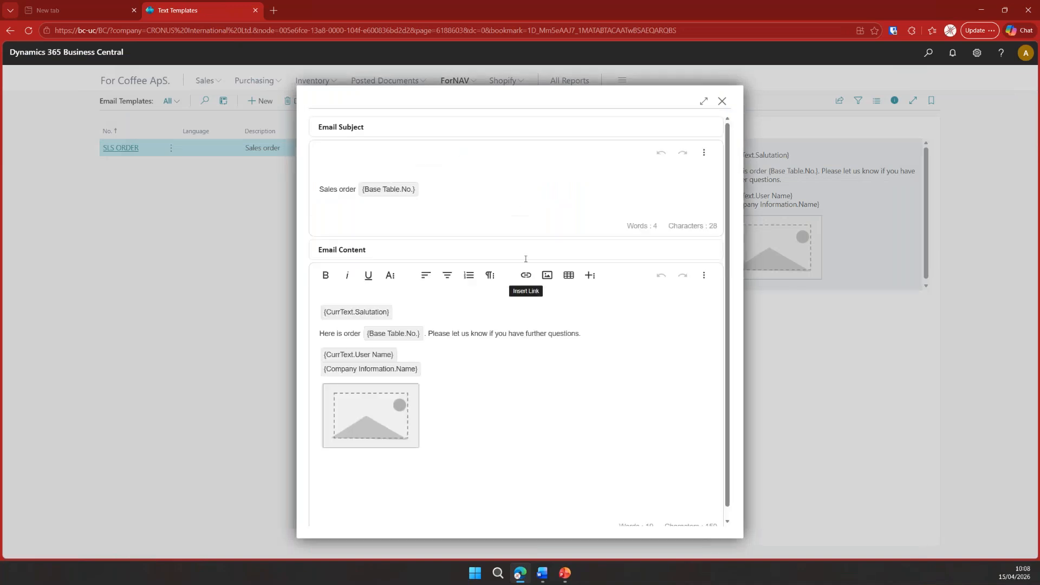
{"action": "key", "text": "Return"}
{"action": "type", "text": "{mastext"}
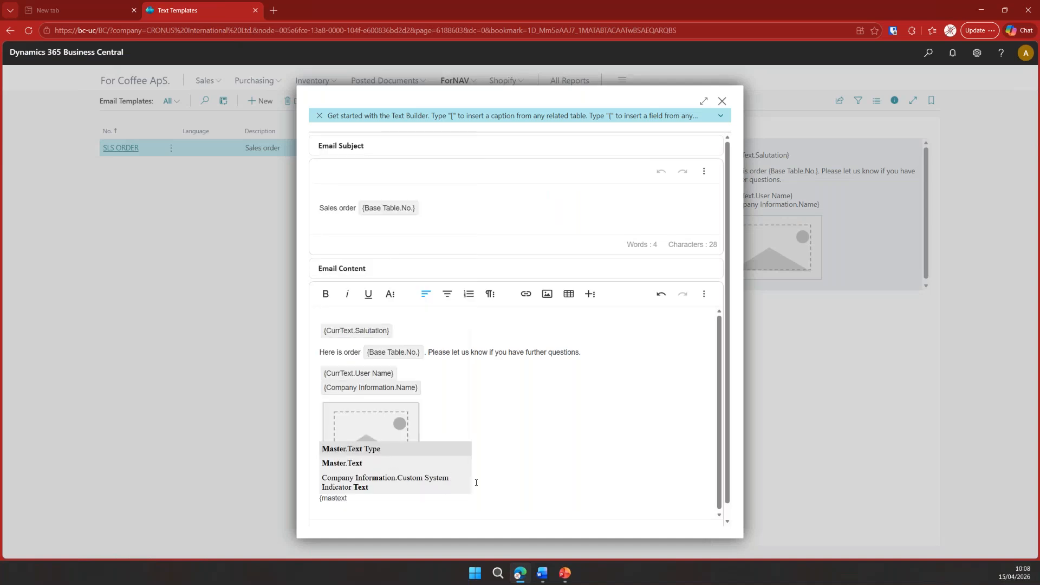
{"action": "key", "text": "Down"}
{"action": "key", "text": "Return"}
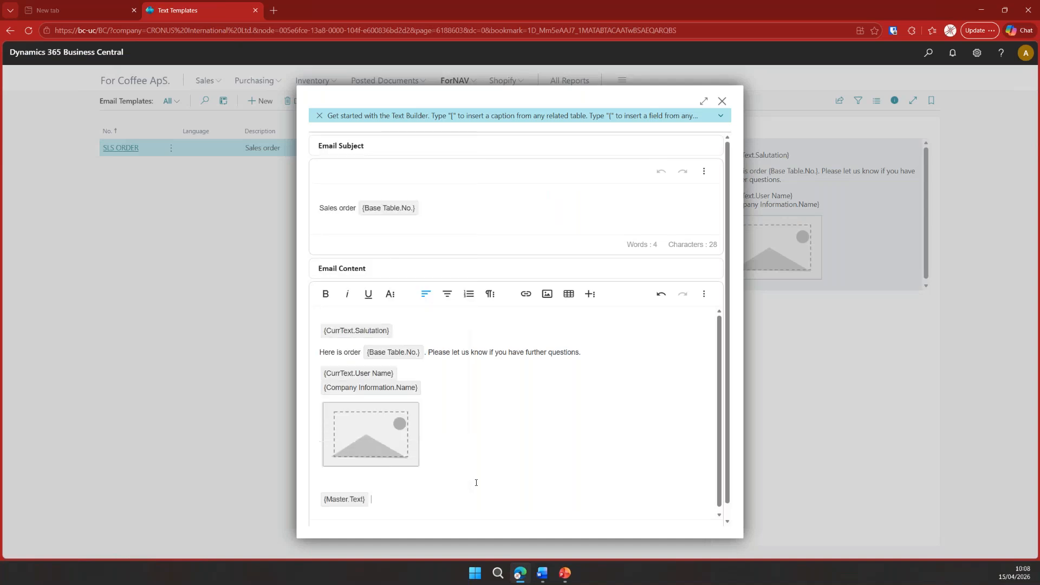
{"action": "scroll", "coordinate": [475, 484], "scroll_direction": "down", "scroll_amount": 1}
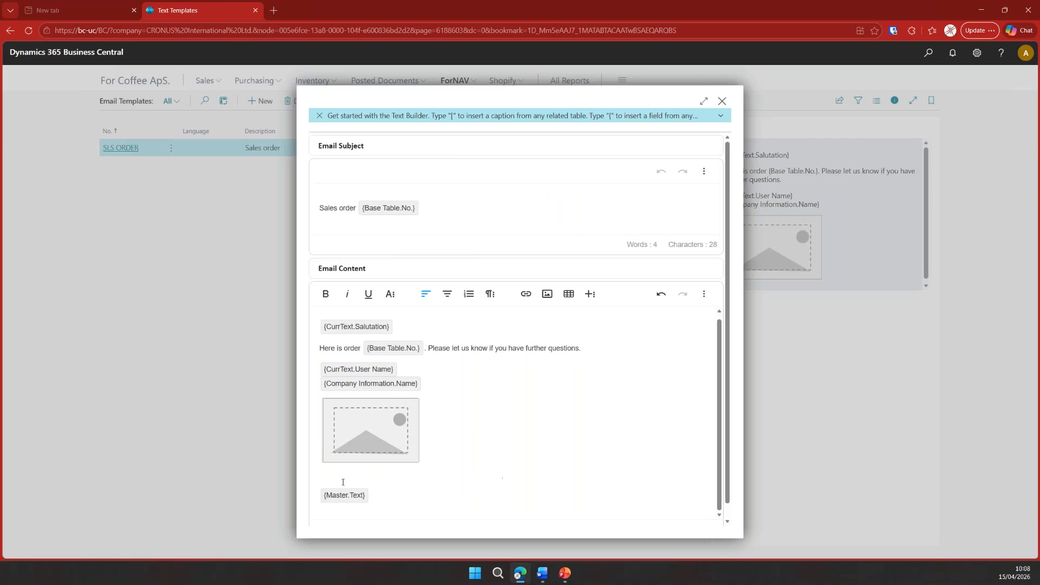
{"action": "left_click", "coordinate": [723, 101]}
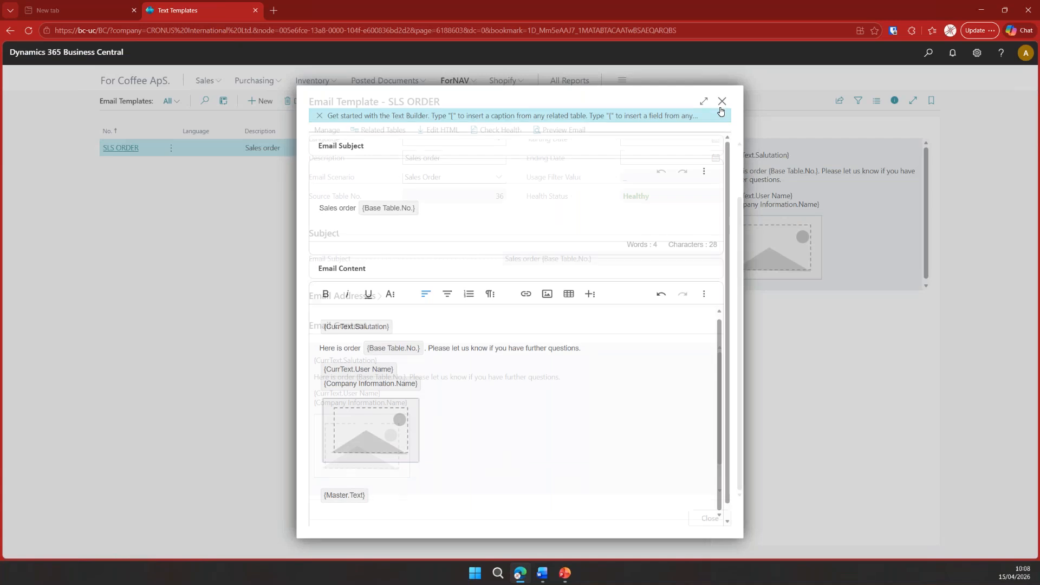
{"action": "left_click", "coordinate": [722, 101]}
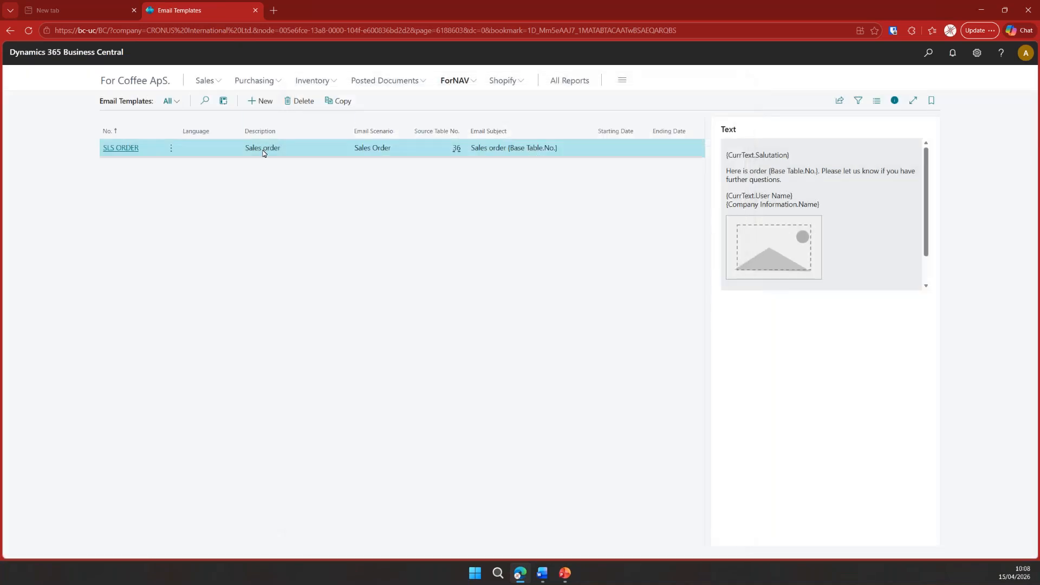
- Create an email draft for the first order in the sales orders list
{"action": "left_click", "coordinate": [205, 80]}
{"action": "left_click", "coordinate": [116, 124]}
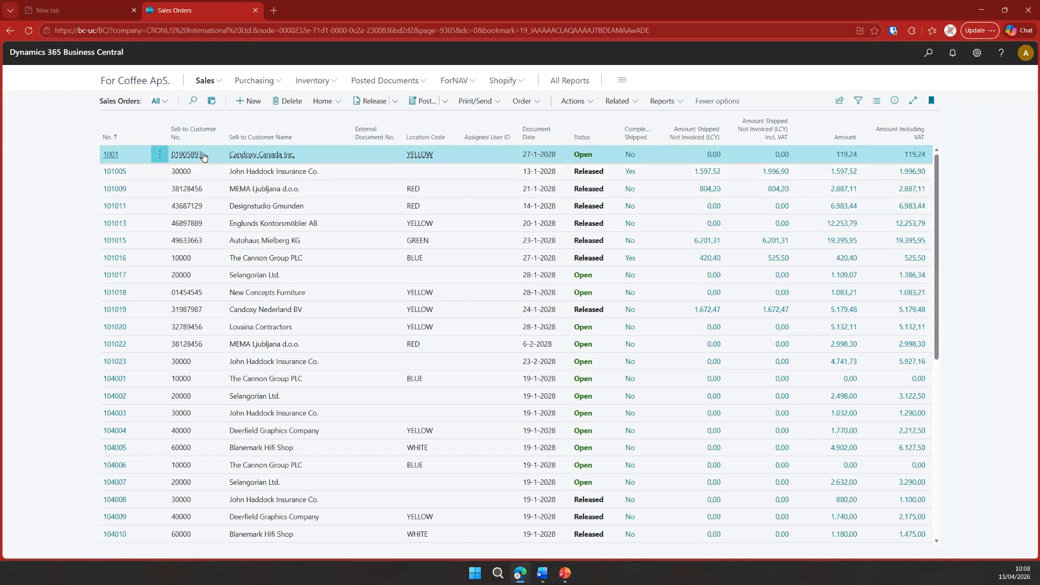
{"action": "left_click", "coordinate": [467, 102]}
{"action": "left_click", "coordinate": [487, 159]}
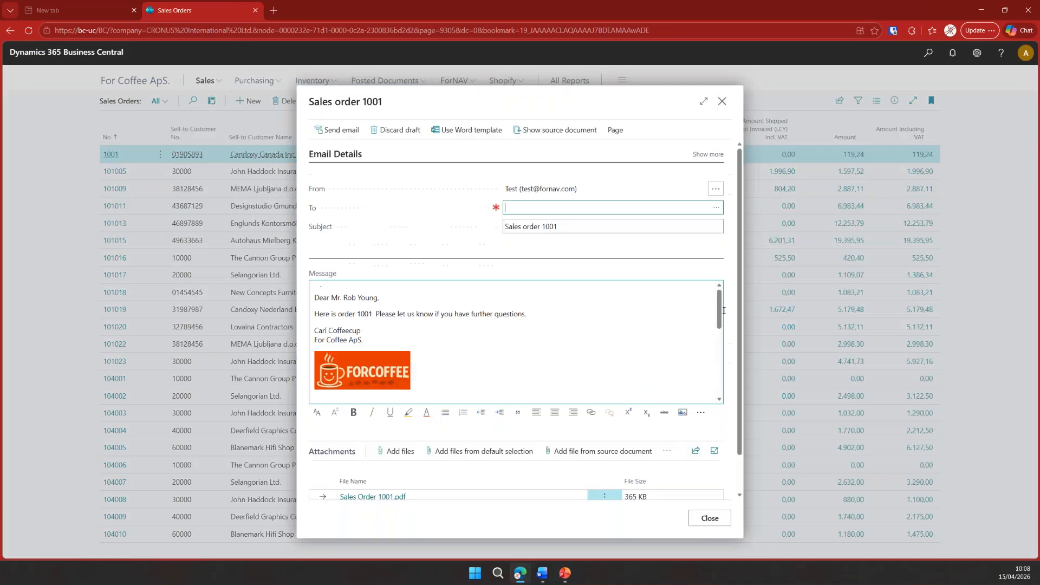
- Review the promotional text and image in the email message and open the attached sales order PDF
{"action": "scroll", "coordinate": [607, 361], "scroll_direction": "up", "scroll_amount": 2}
{"action": "scroll", "coordinate": [322, 306], "scroll_direction": "down", "scroll_amount": 3}
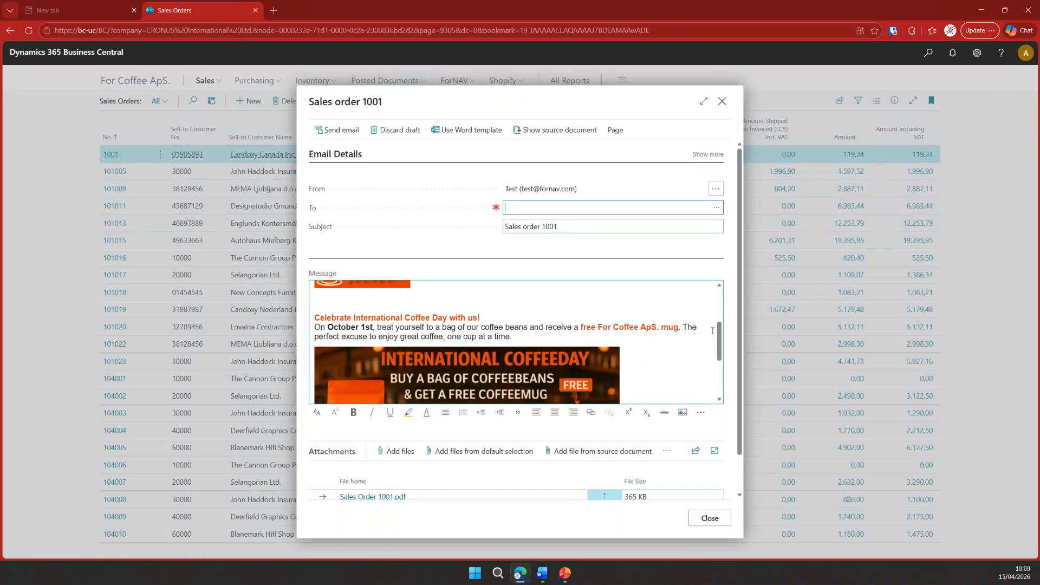
{"action": "scroll", "coordinate": [375, 335], "scroll_direction": "down", "scroll_amount": 2}
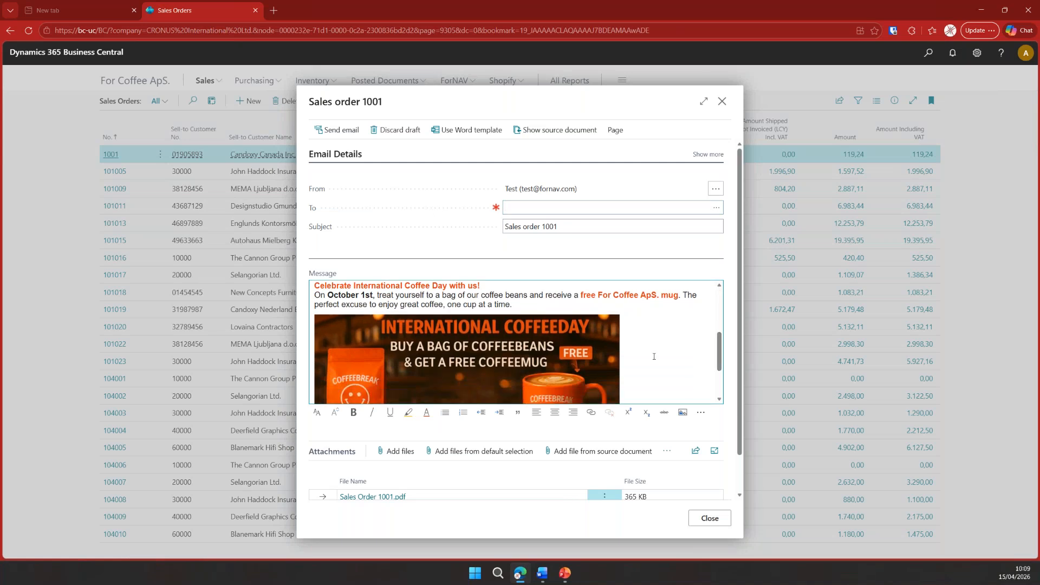
{"action": "scroll", "coordinate": [654, 354], "scroll_direction": "down", "scroll_amount": 3}
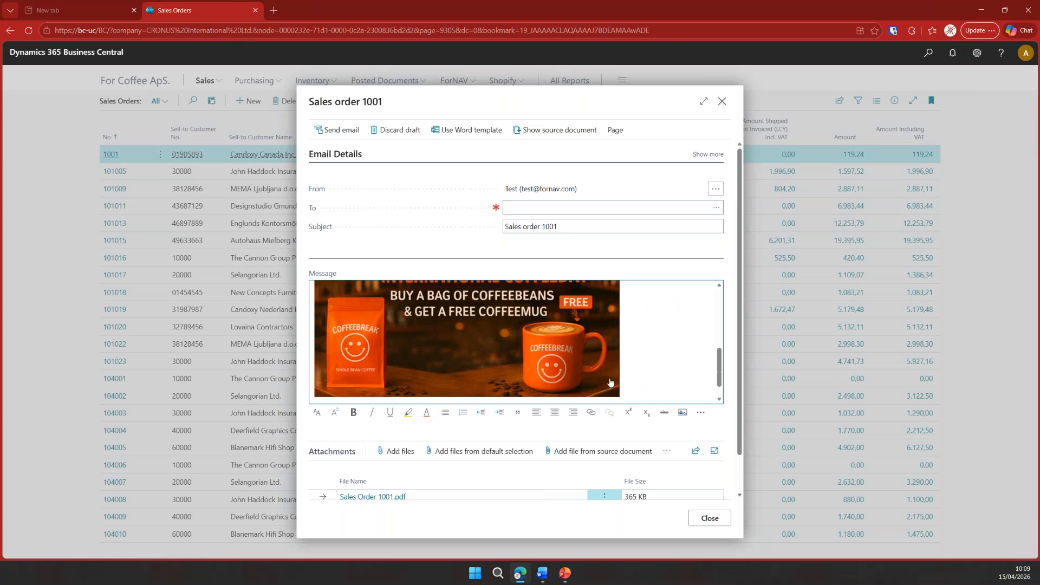
{"action": "scroll", "coordinate": [397, 488], "scroll_direction": "down", "scroll_amount": 1}
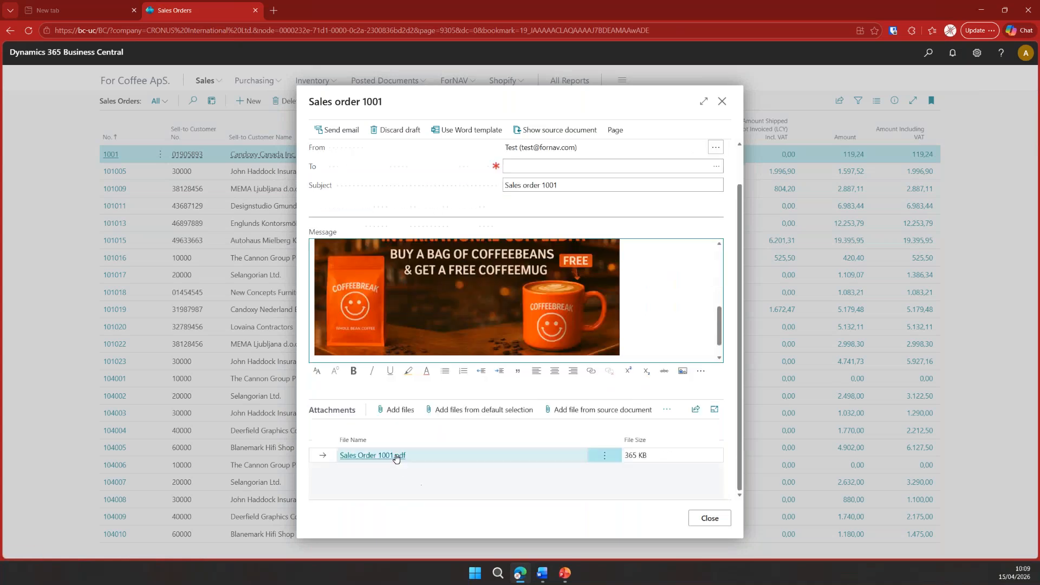
{"action": "left_click", "coordinate": [399, 456]}
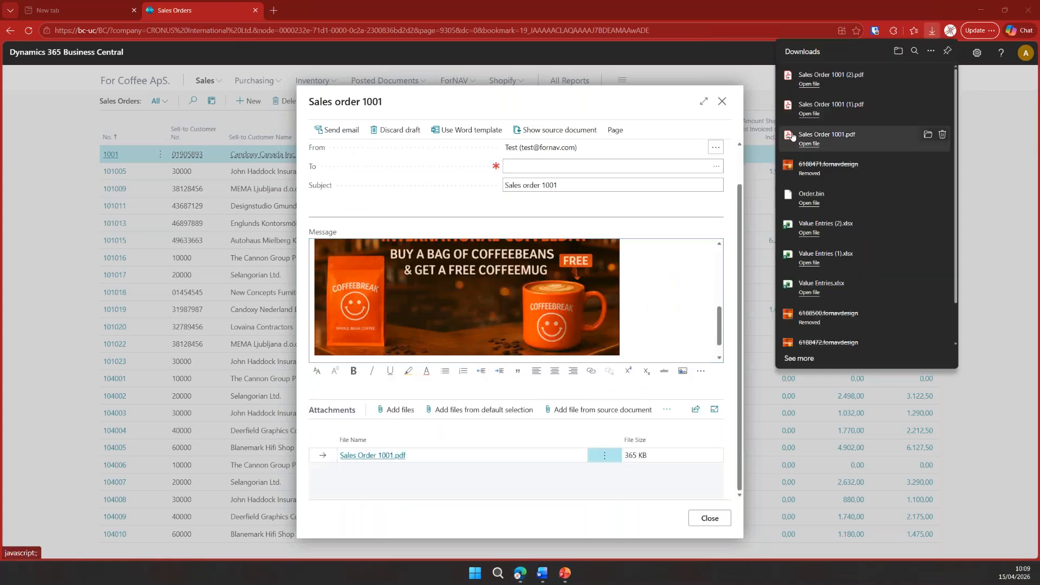
{"action": "left_click", "coordinate": [810, 85]}
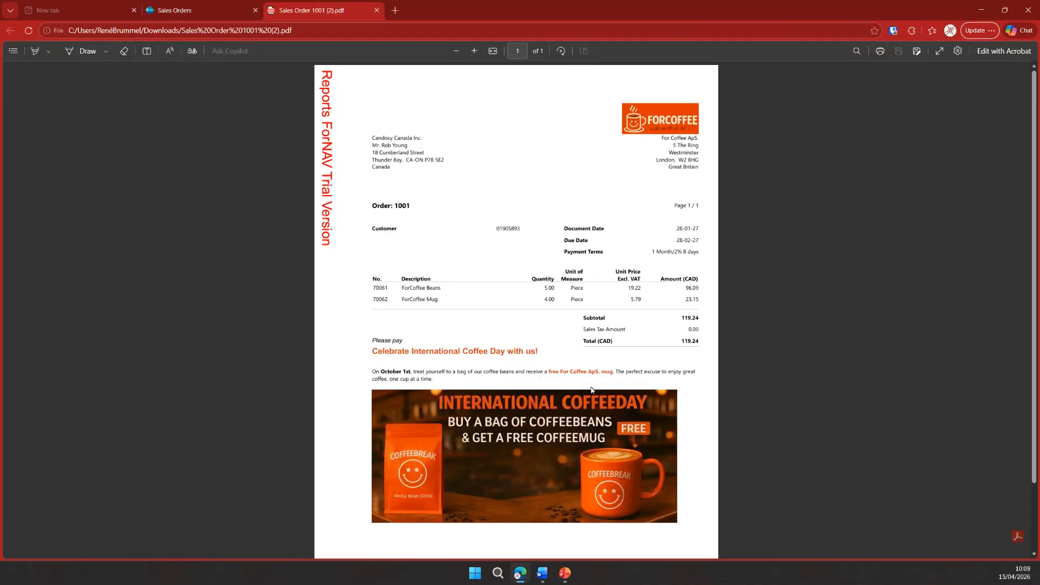